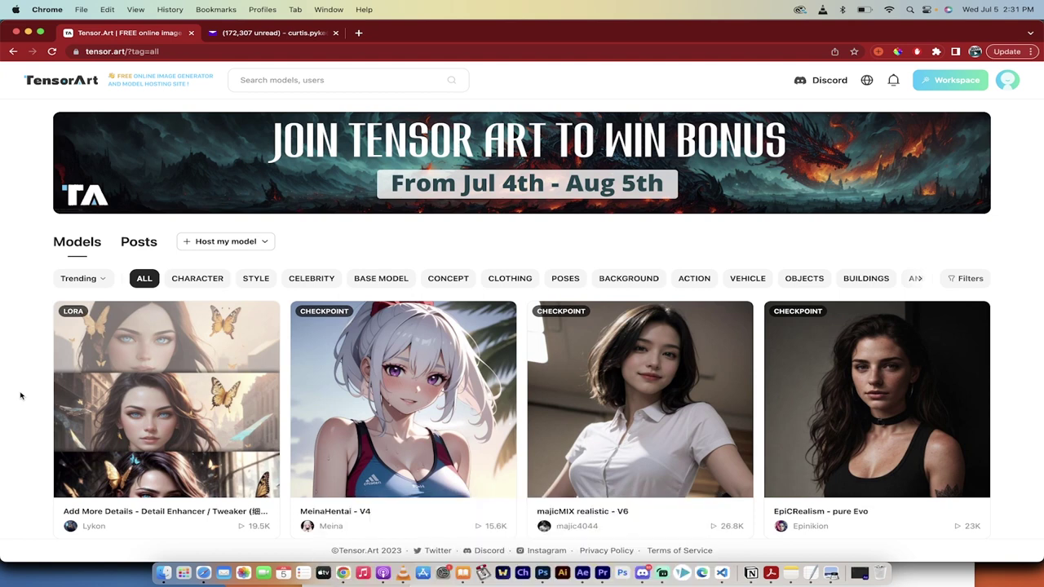
- Browse the models gallery and start generating with the EpiCRealism - pure Evo model
scroll(20, 396, "down", 5)
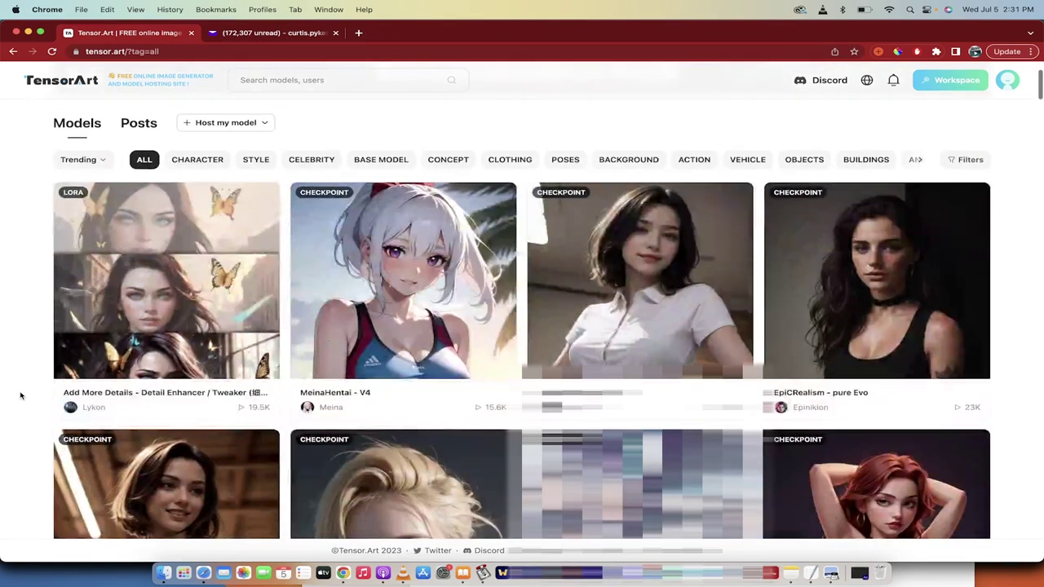
scroll(20, 396, "down", 5)
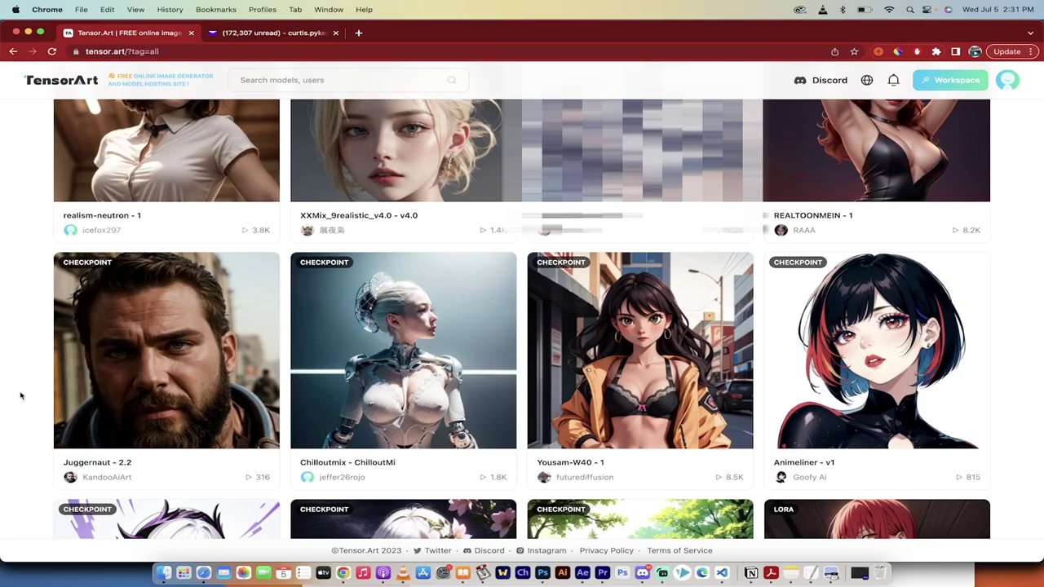
scroll(20, 396, "down", 3)
scroll(21, 396, "down", 8)
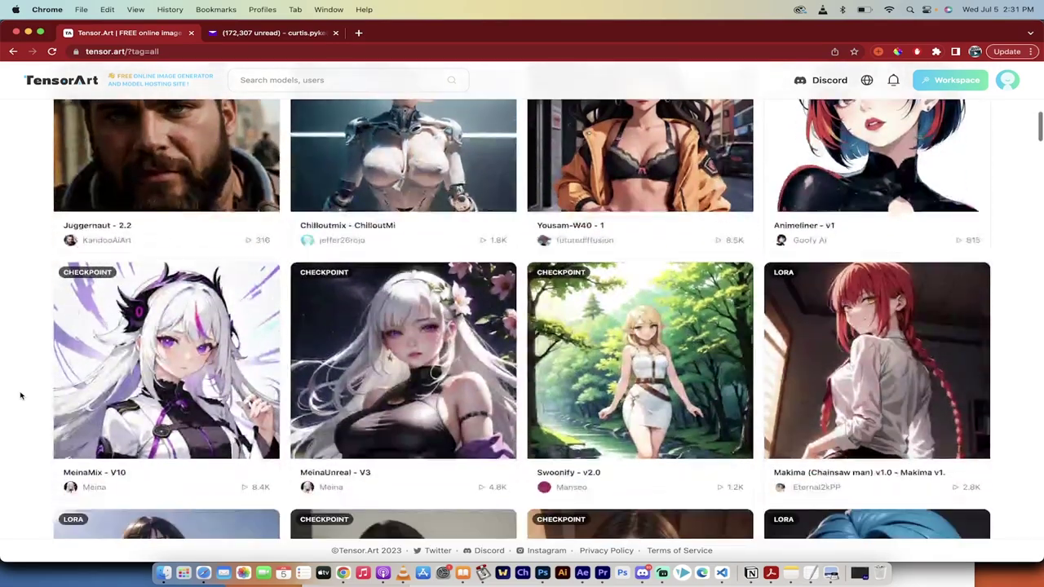
scroll(21, 396, "up", 4)
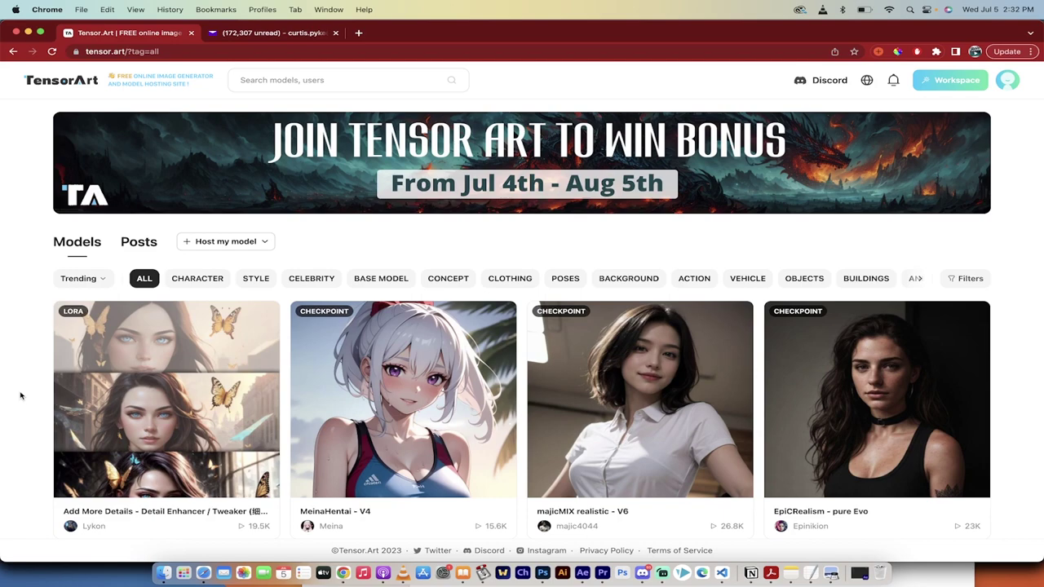
scroll(20, 396, "down", 5)
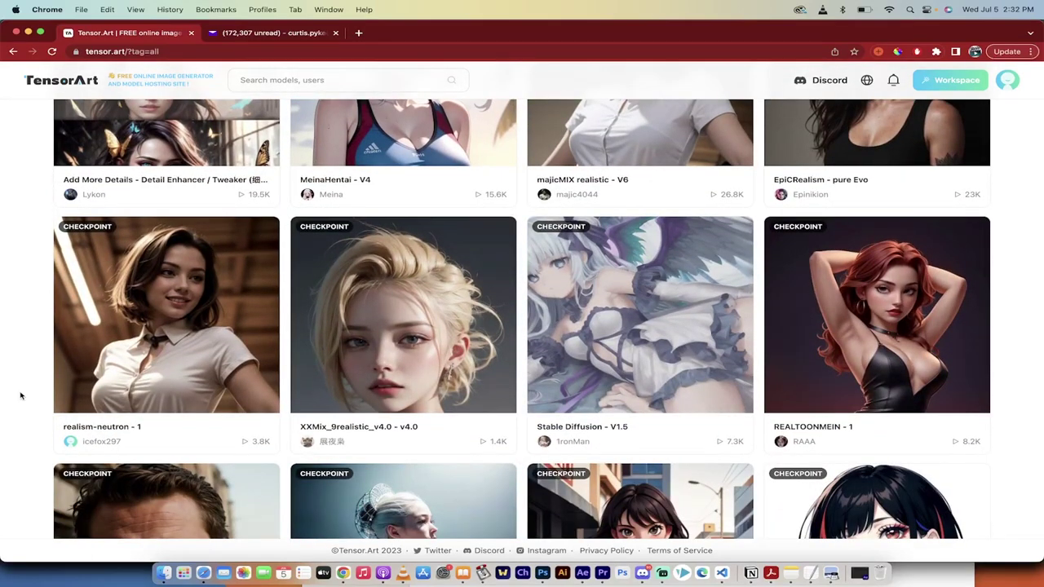
scroll(20, 395, "up", 5)
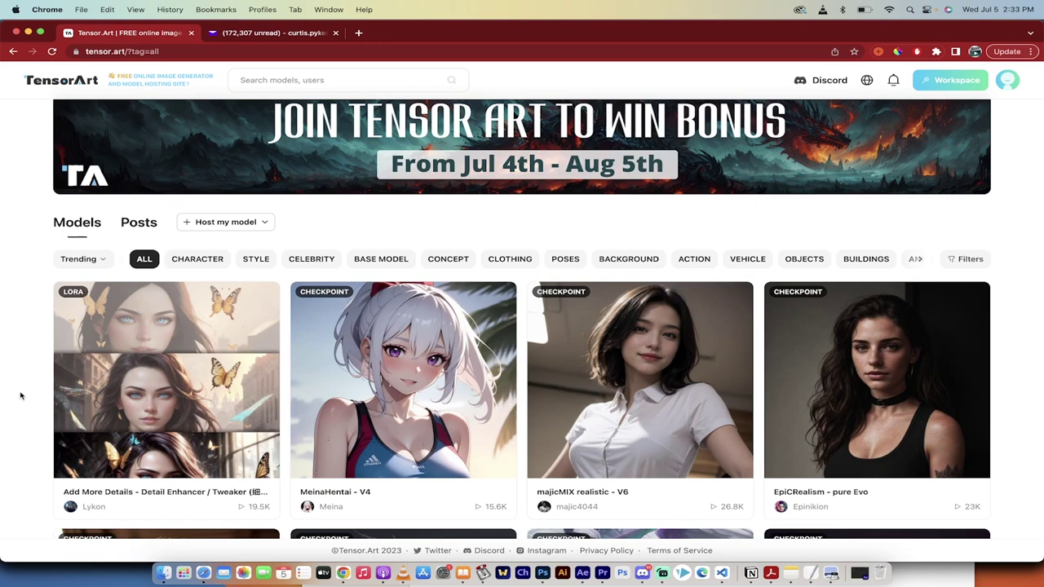
scroll(21, 397, "down", 2)
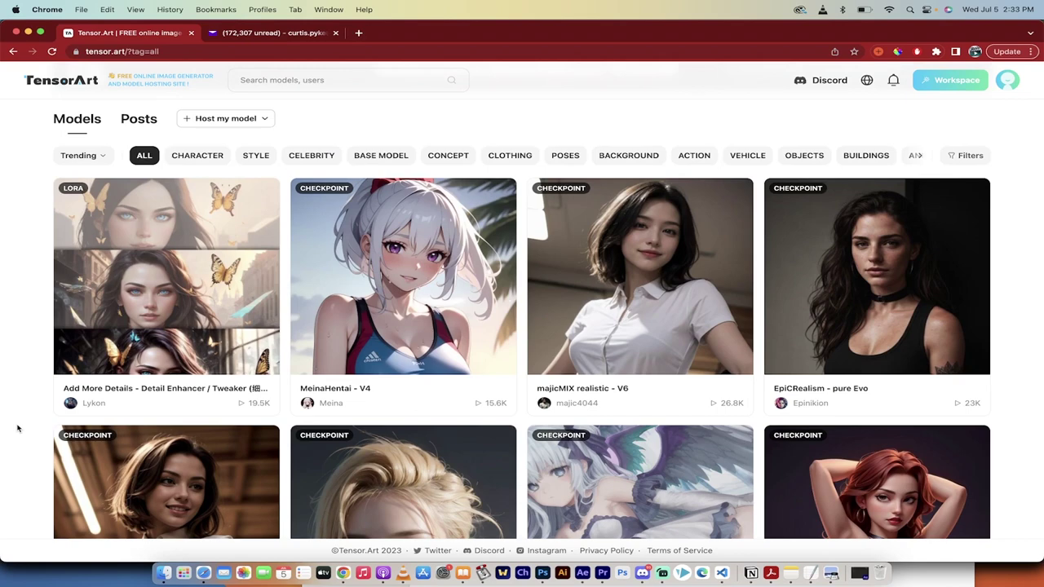
scroll(17, 428, "down", 2)
scroll(17, 428, "down", 3)
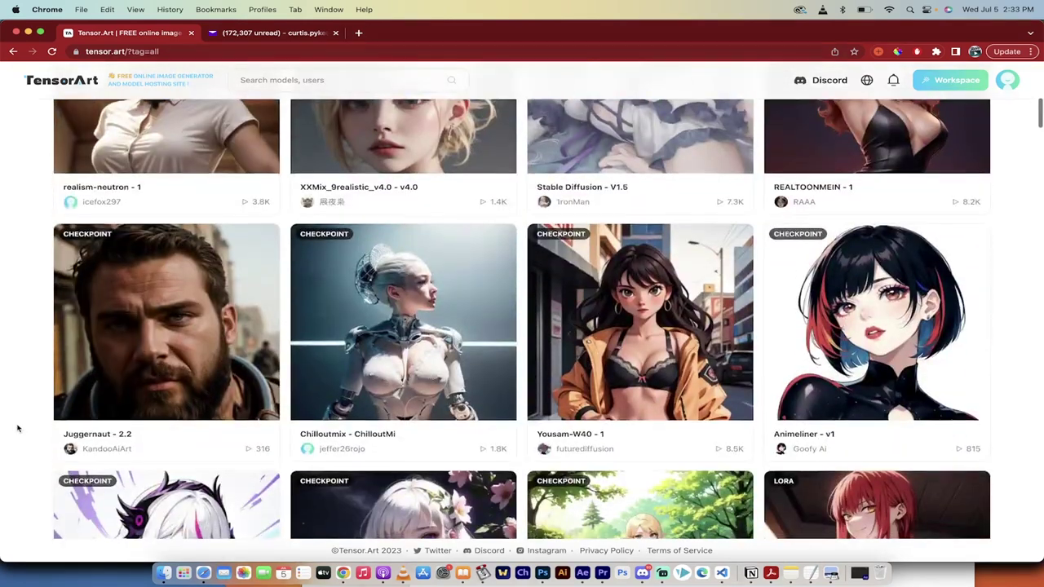
scroll(7, 392, "down", 2)
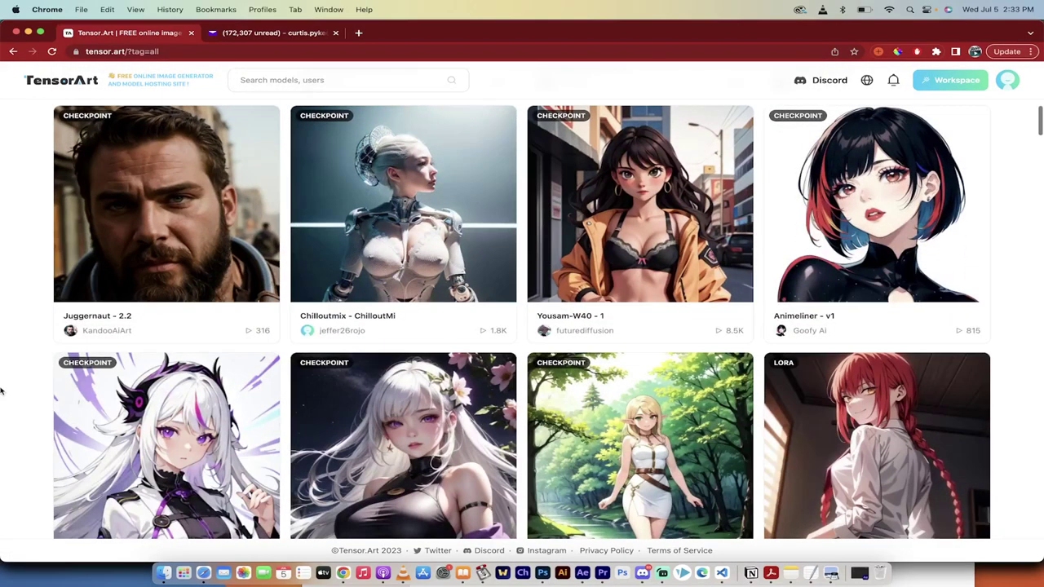
scroll(2, 392, "up", 10)
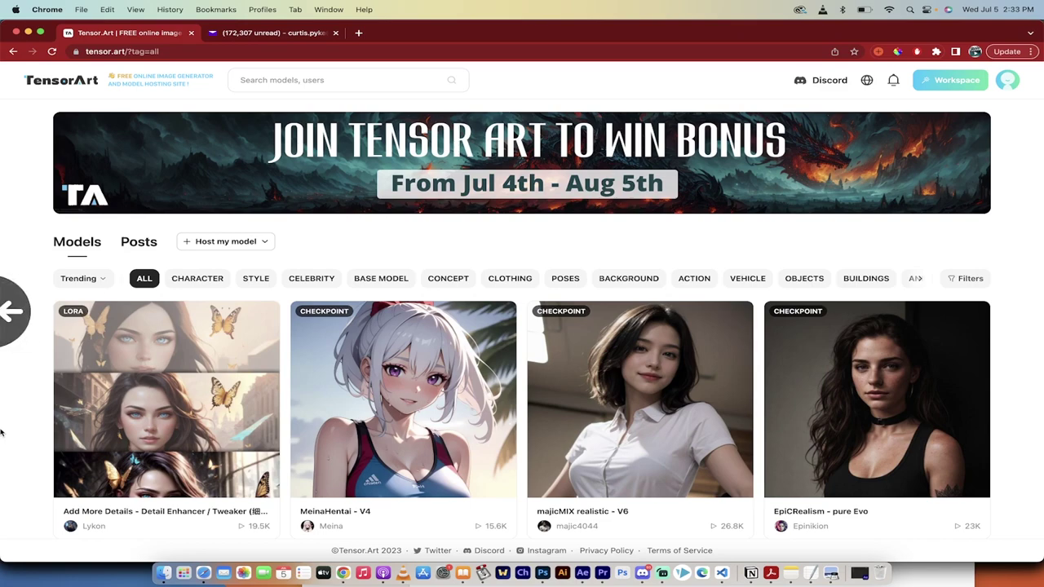
scroll(31, 480, "down", 3)
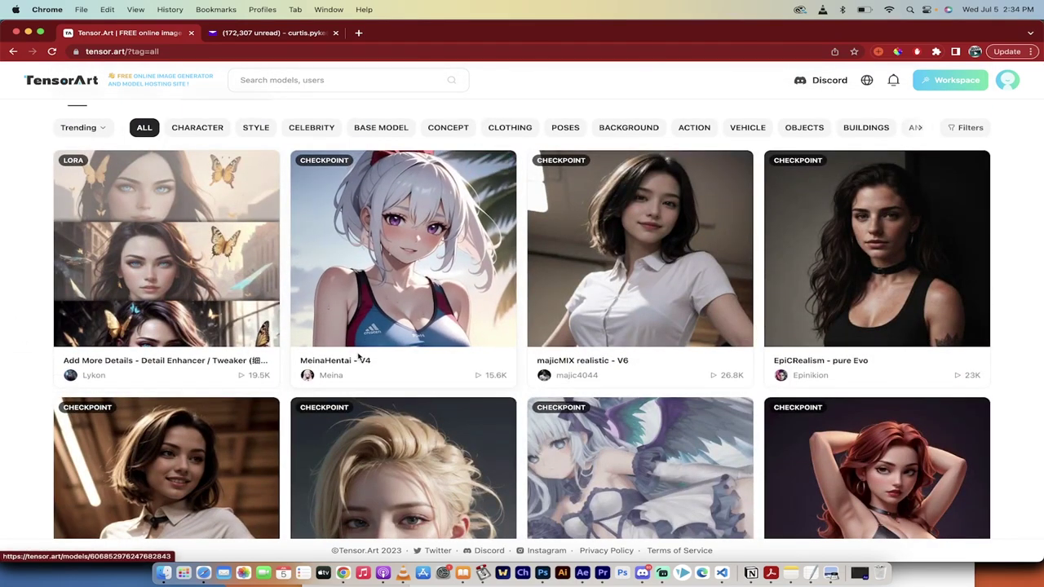
scroll(372, 374, "down", 1)
scroll(373, 375, "down", 2)
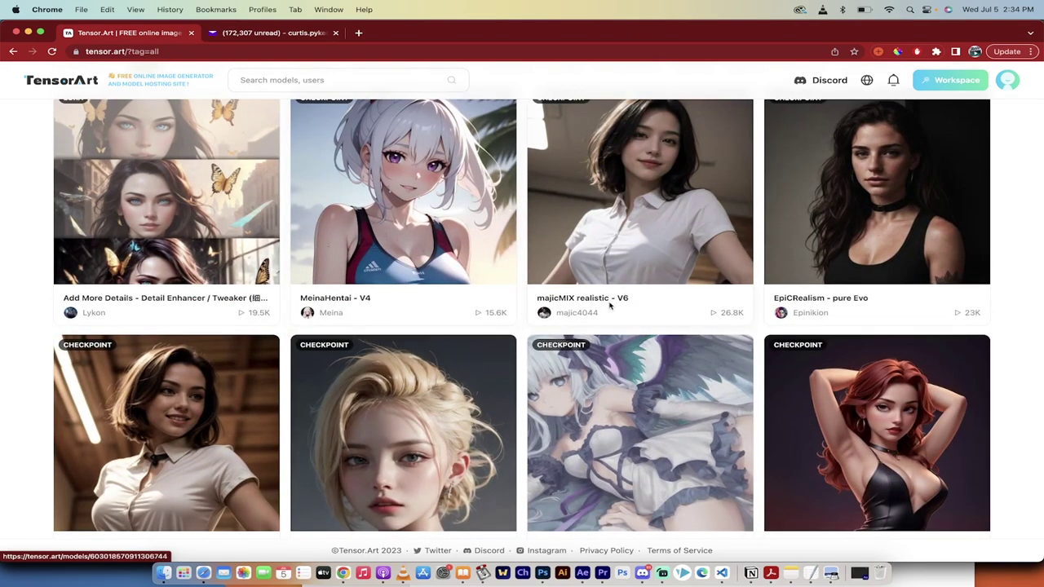
scroll(632, 302, "down", 1)
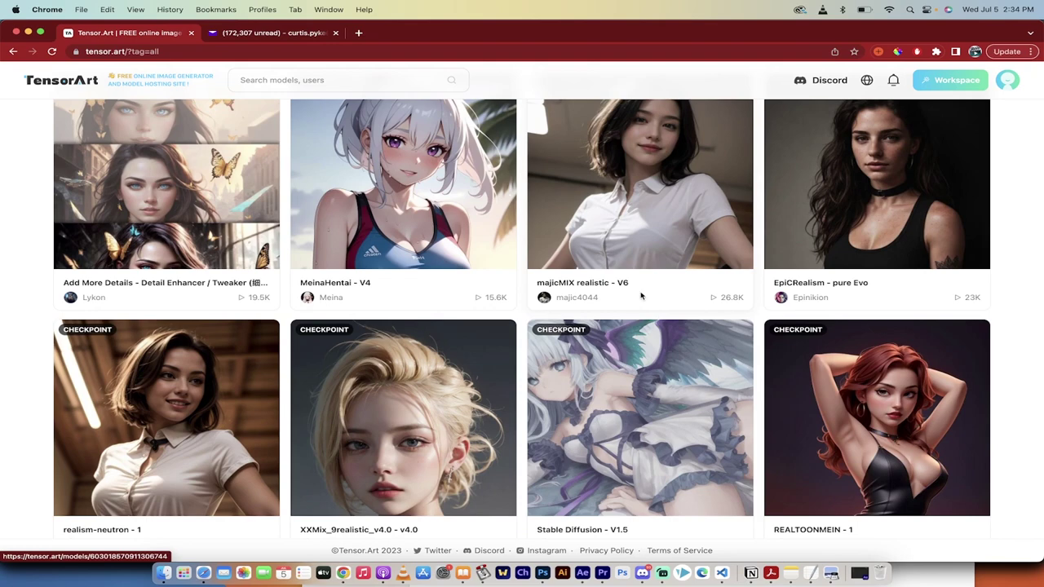
scroll(643, 295, "down", 1)
scroll(660, 271, "down", 6)
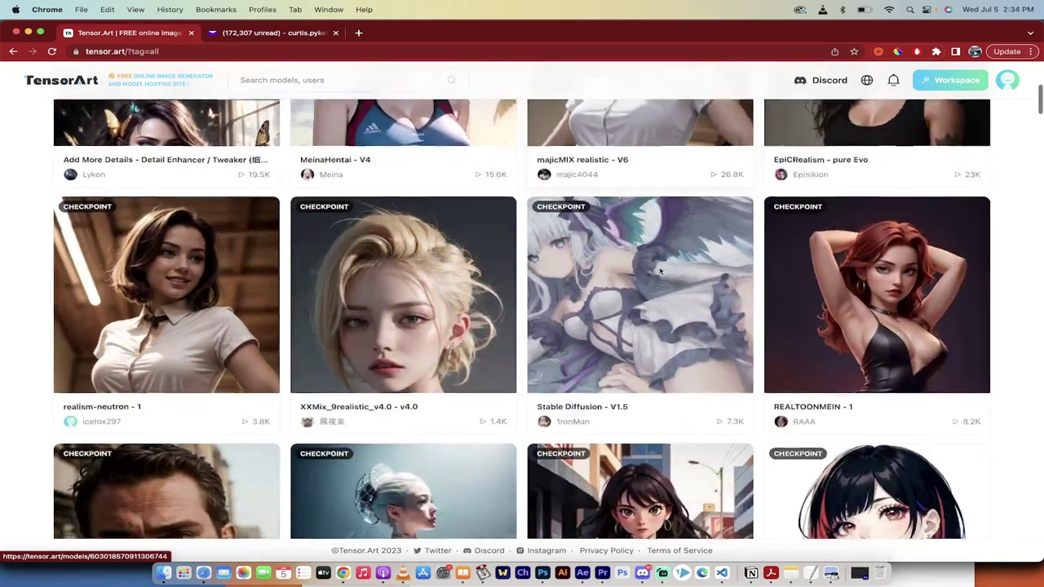
scroll(659, 338, "down", 1)
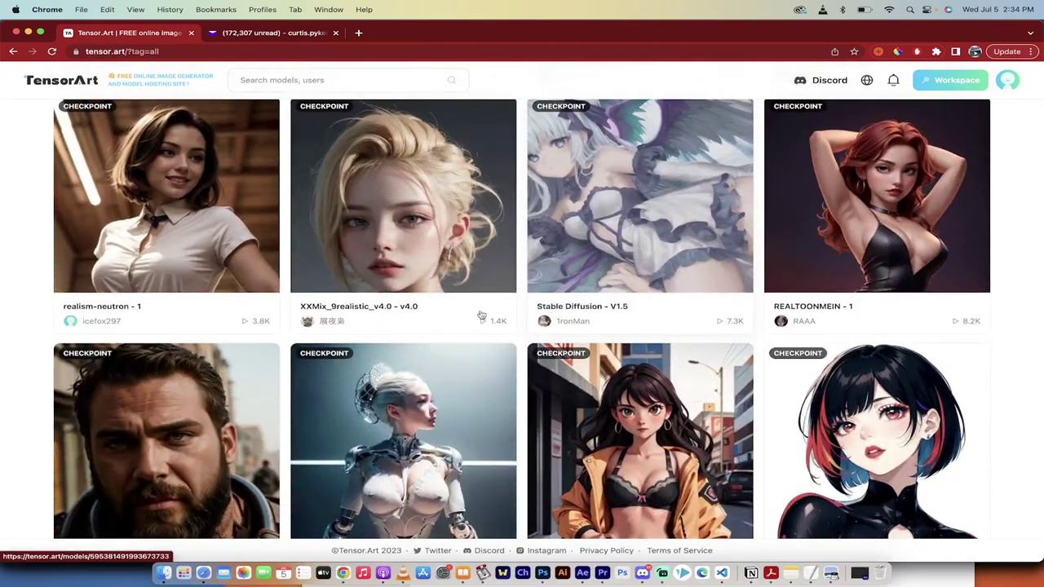
scroll(397, 324, "down", 1)
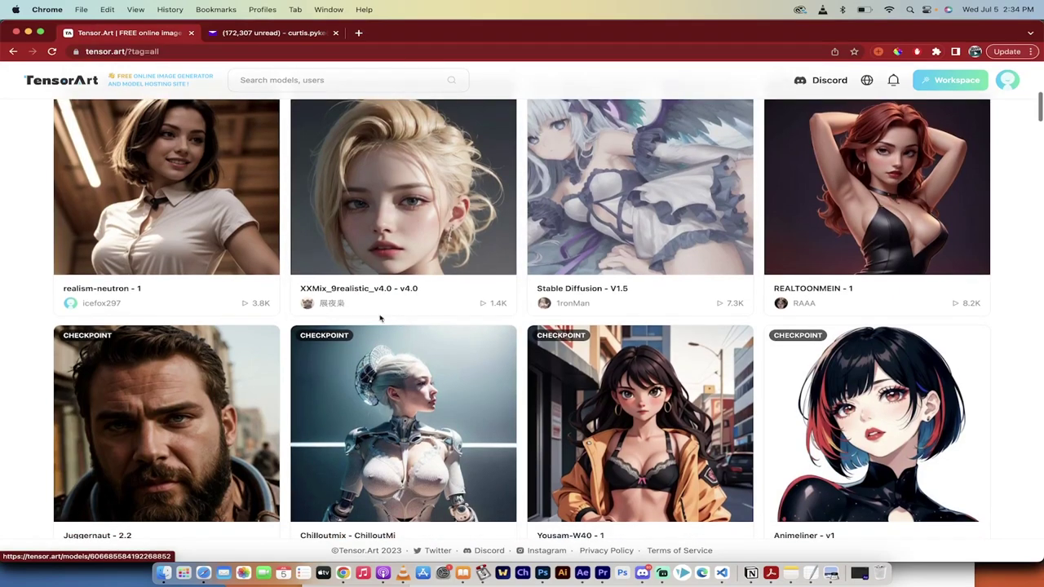
scroll(2, 414, "down", 5)
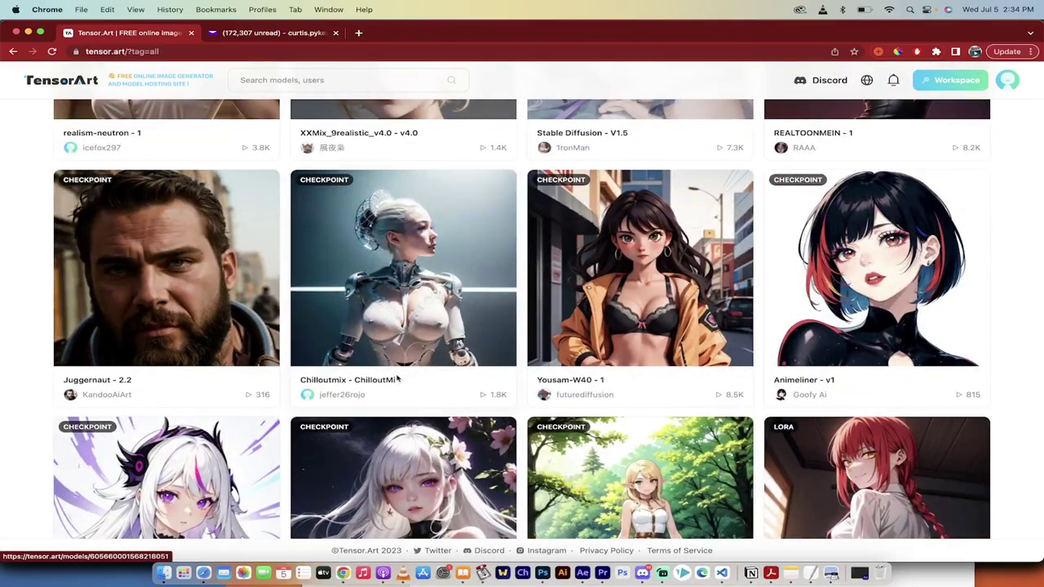
scroll(637, 408, "down", 10)
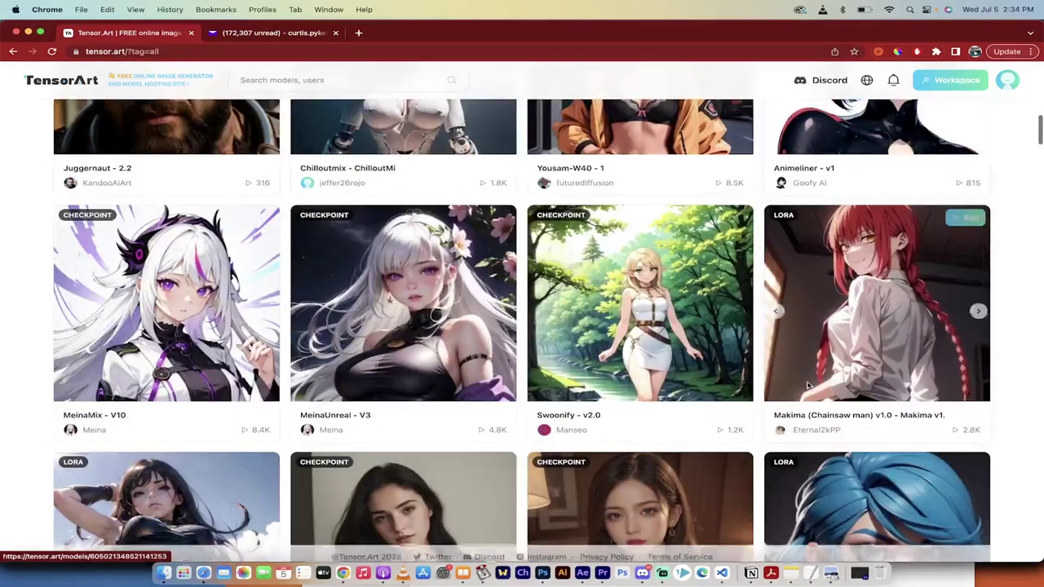
scroll(721, 433, "down", 5)
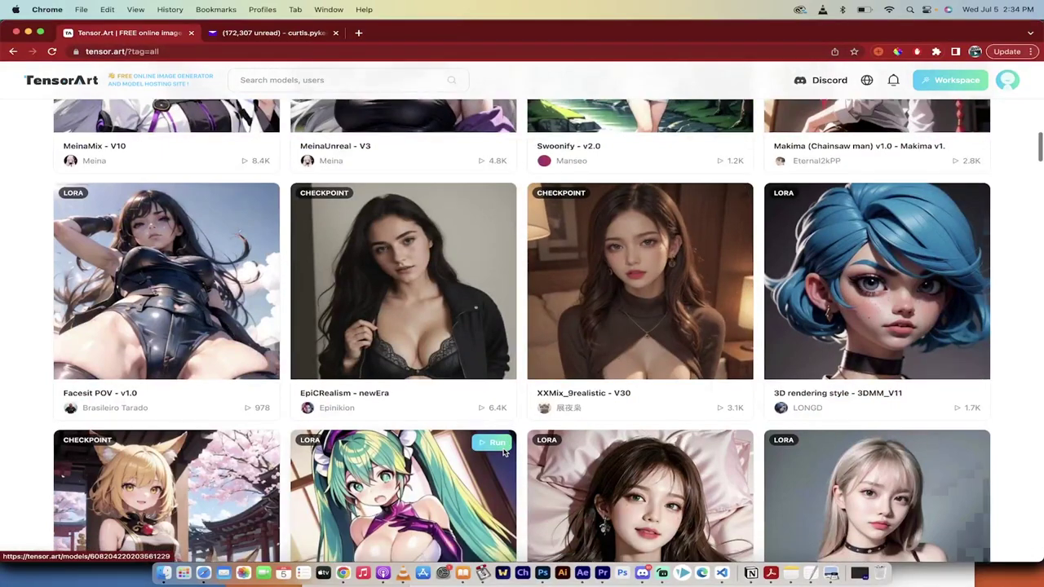
scroll(455, 320, "down", 3)
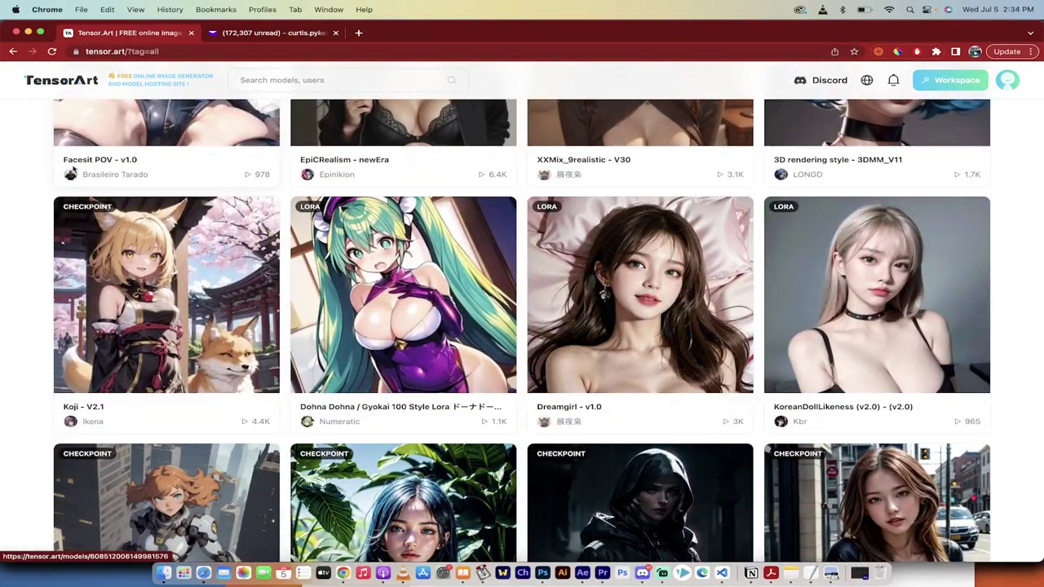
scroll(16, 337, "down", 2)
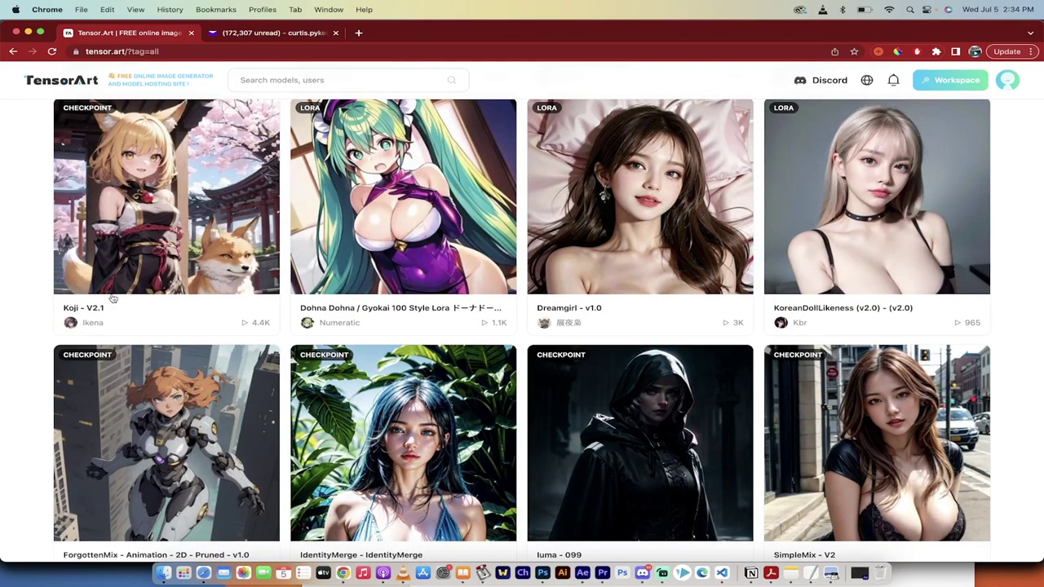
scroll(1023, 346, "down", 3)
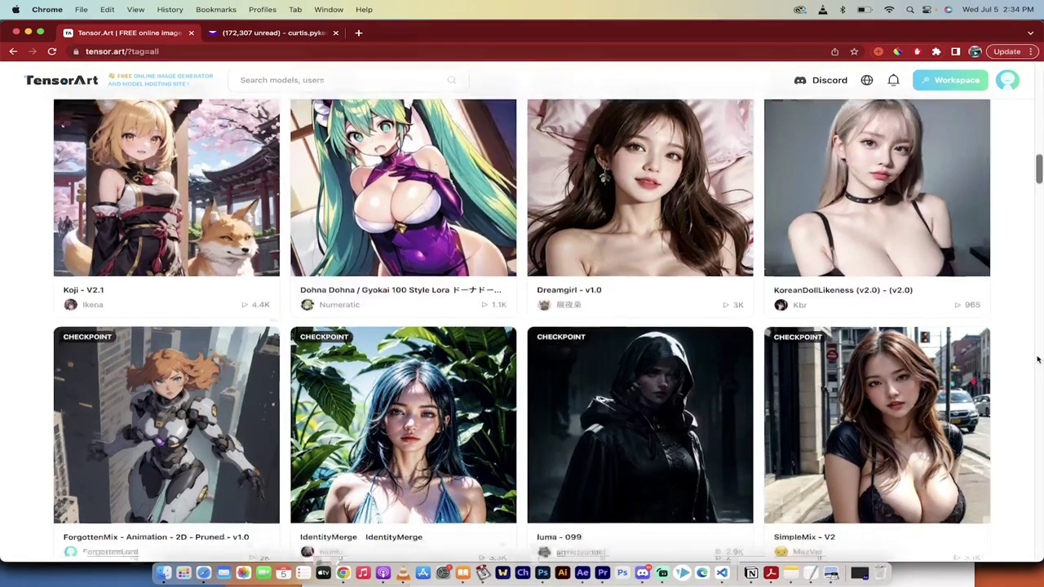
scroll(1037, 359, "down", 7)
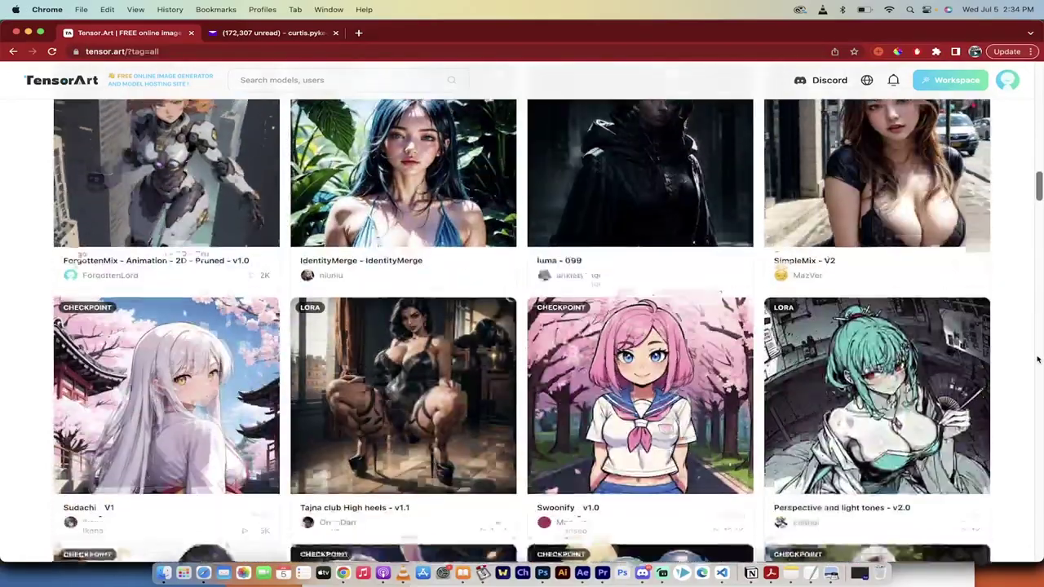
scroll(1038, 359, "down", 10)
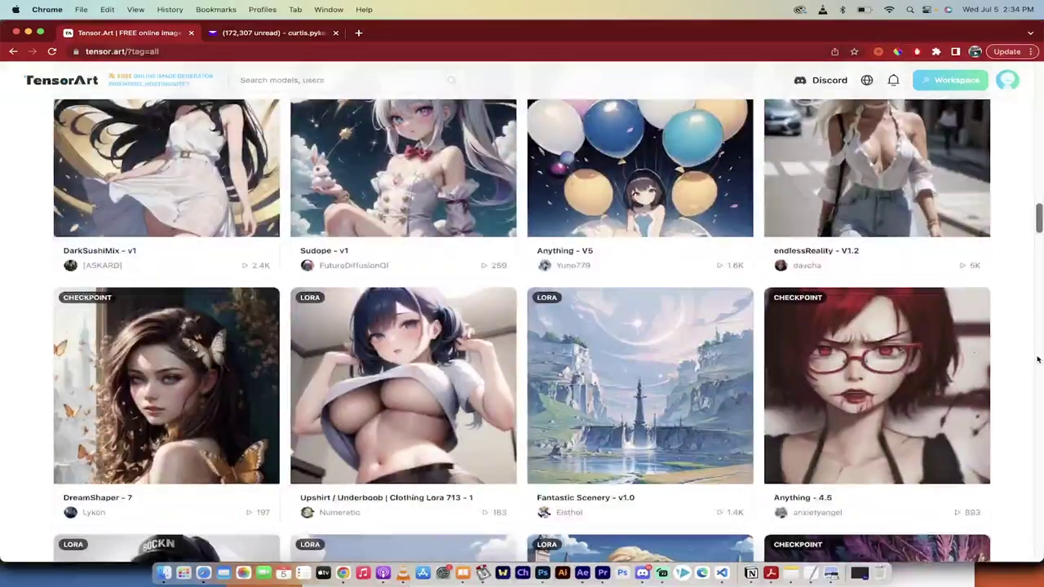
scroll(1037, 359, "down", 12)
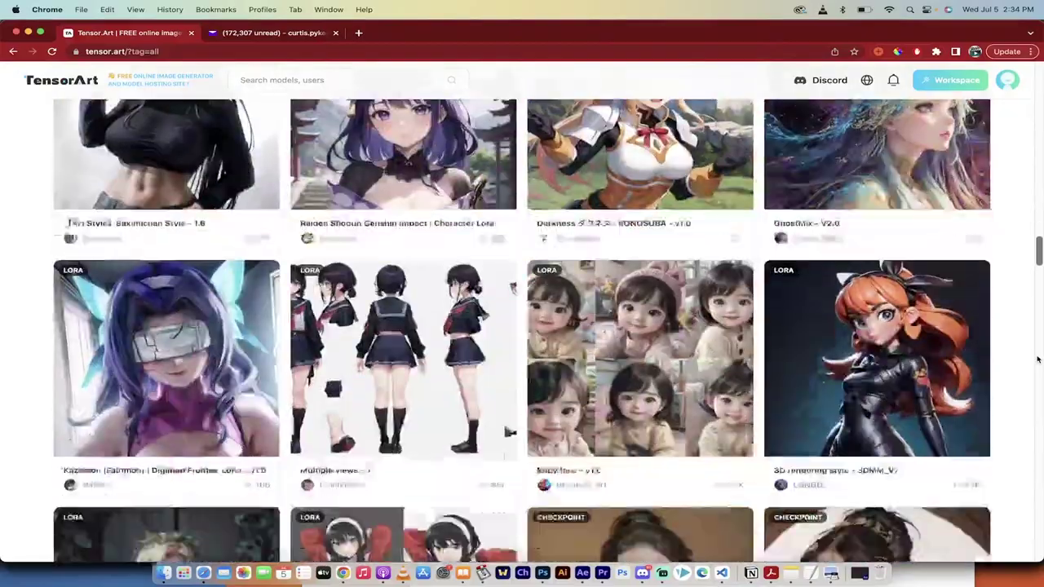
scroll(1038, 359, "down", 4)
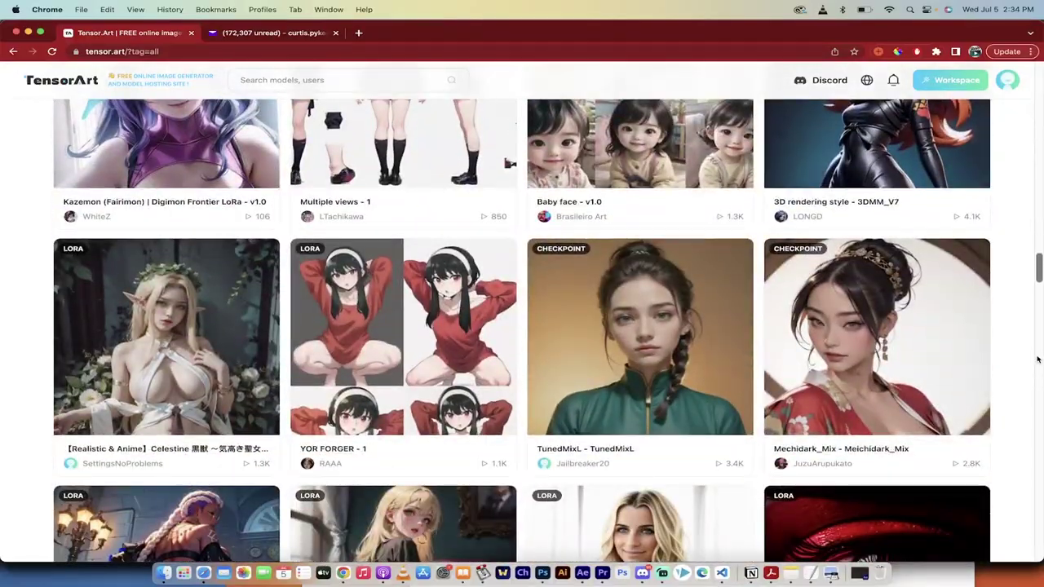
scroll(1037, 359, "up", 20)
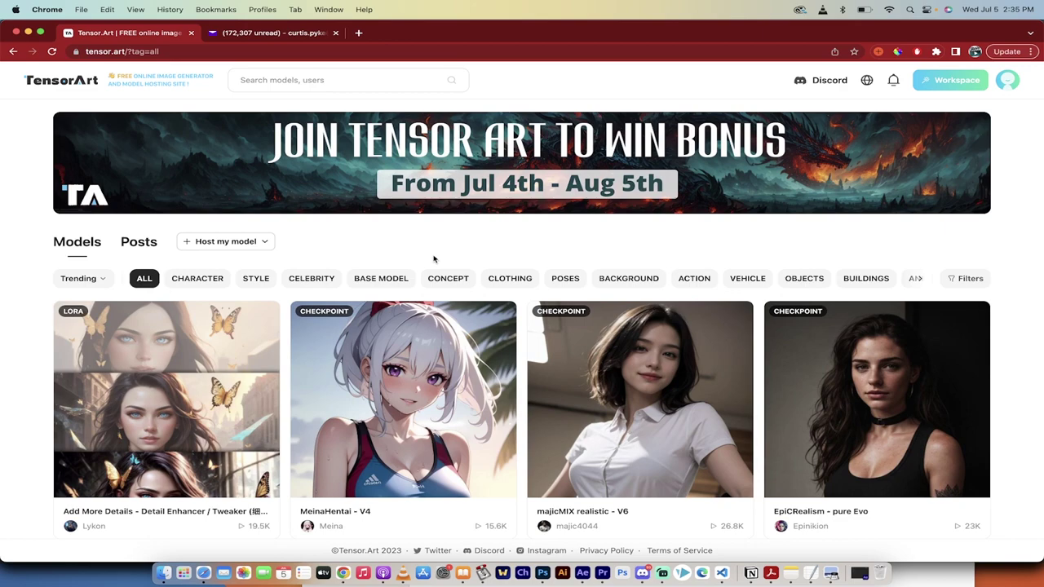
scroll(4, 412, "down", 3)
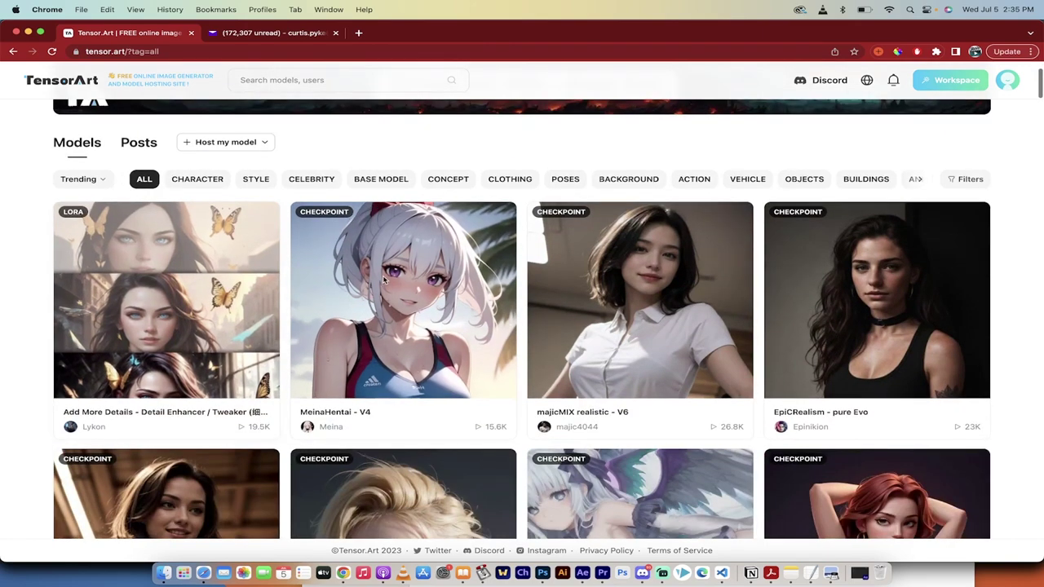
scroll(636, 286, "down", 1)
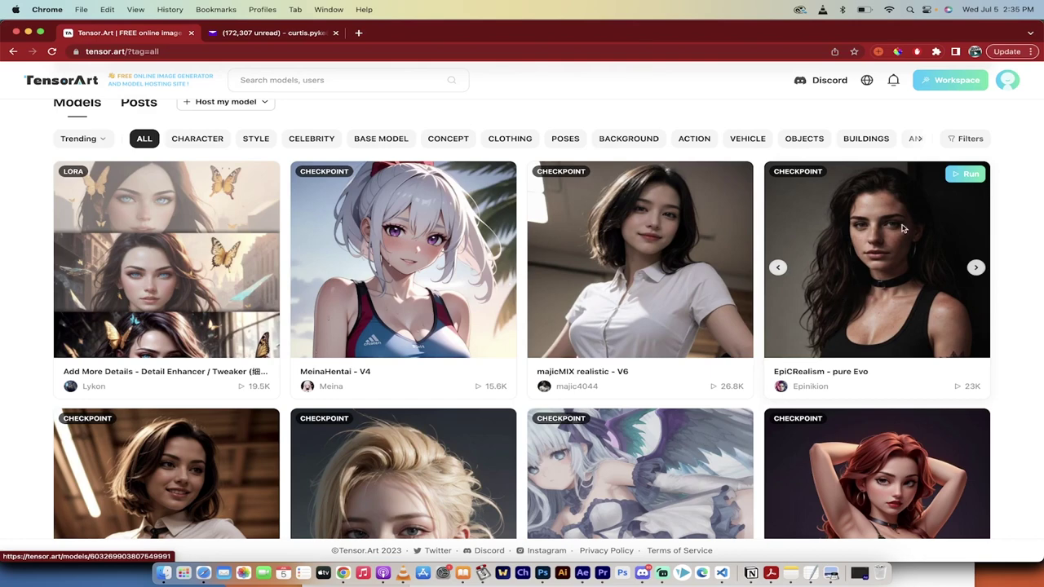
left_click(965, 176)
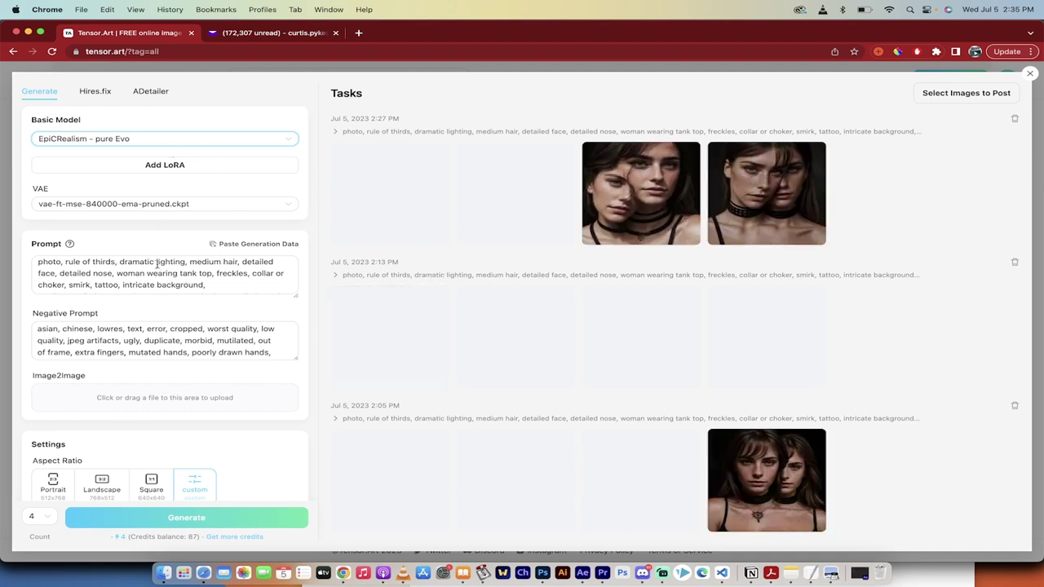
- Paste the realism tags at the end of the prompt, then close the workspace to the gallery
left_click(206, 285)
type(",realism,realistic,raw,analog,woman,portrait,photorealistic,analog,realism,")
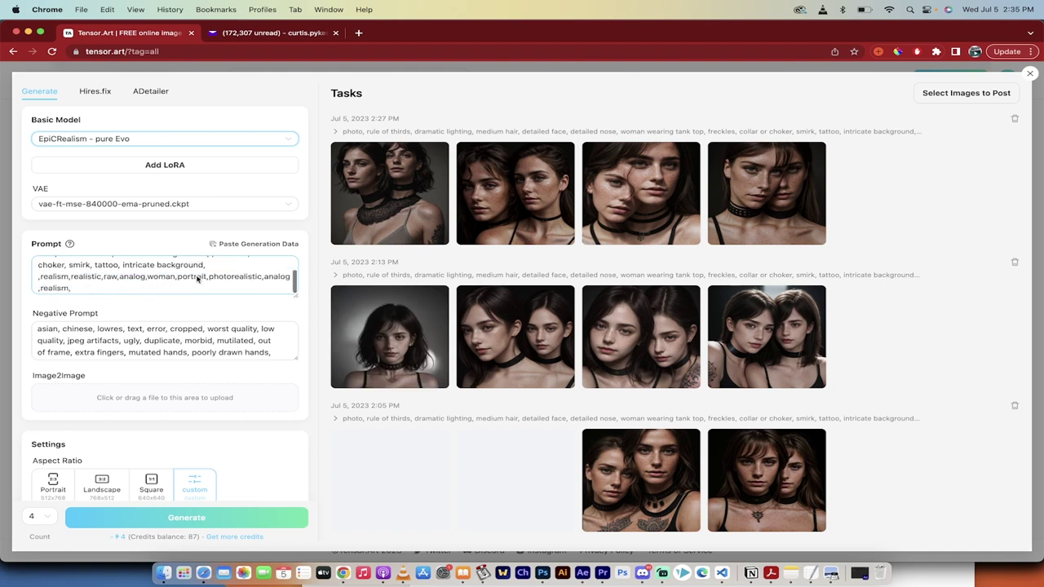
scroll(227, 346, "down", 3)
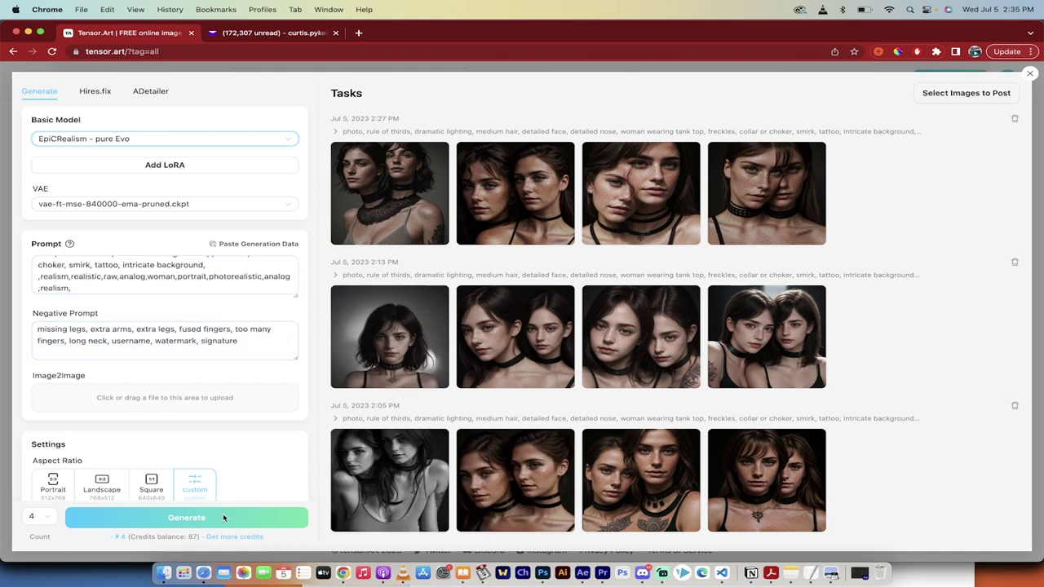
left_click(4, 249)
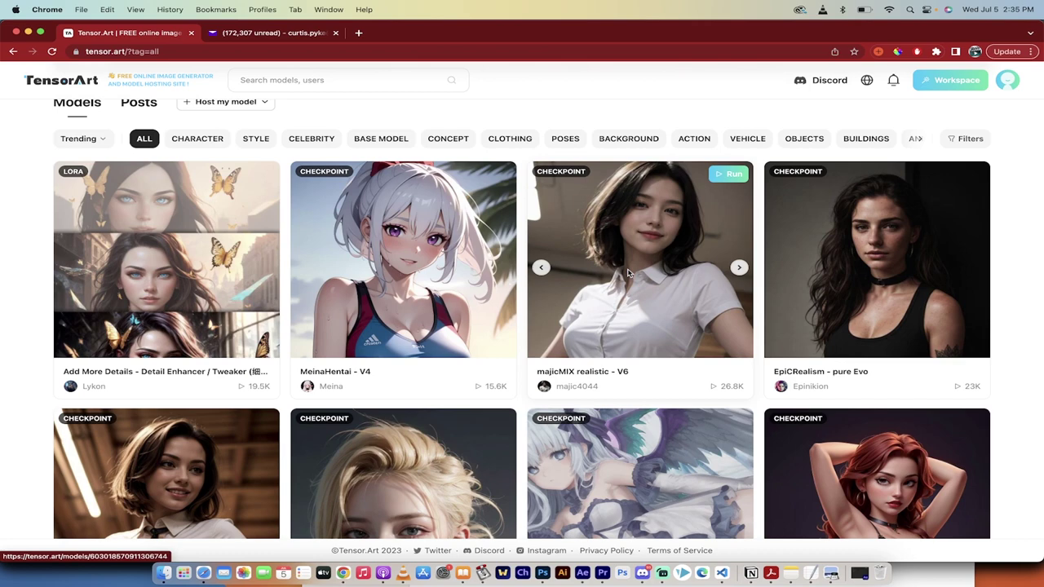
- Return to the top of the gallery and reopen the generation workspace on EpiCRealism - pure Evo
scroll(932, 125, "up", 1)
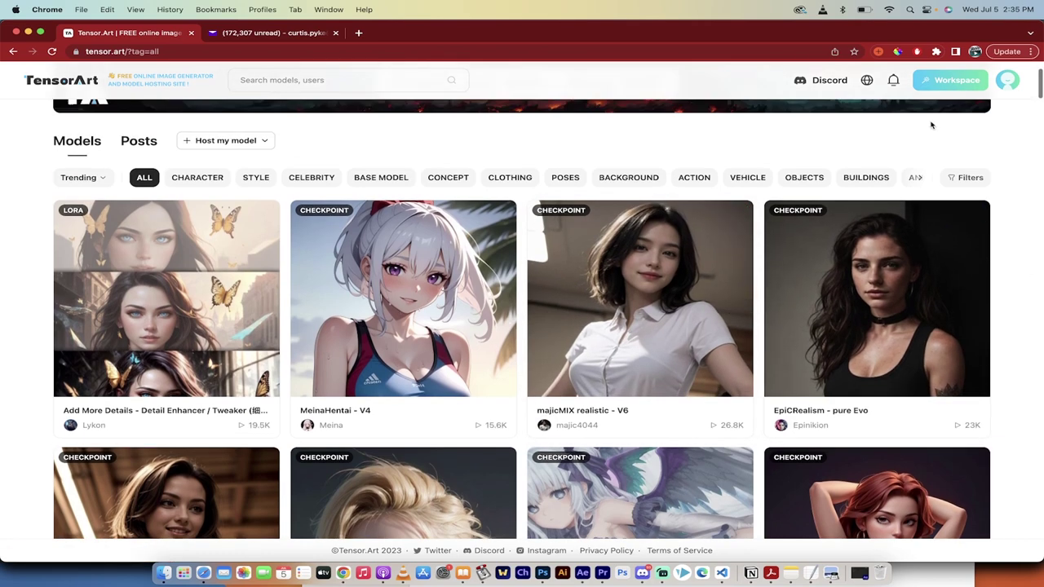
scroll(938, 131, "up", 3)
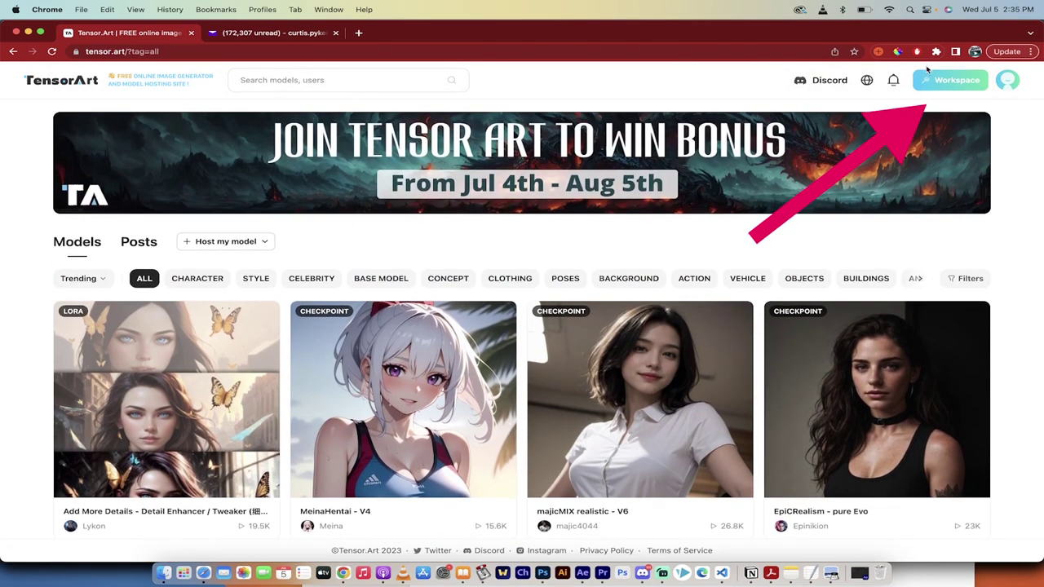
left_click(928, 80)
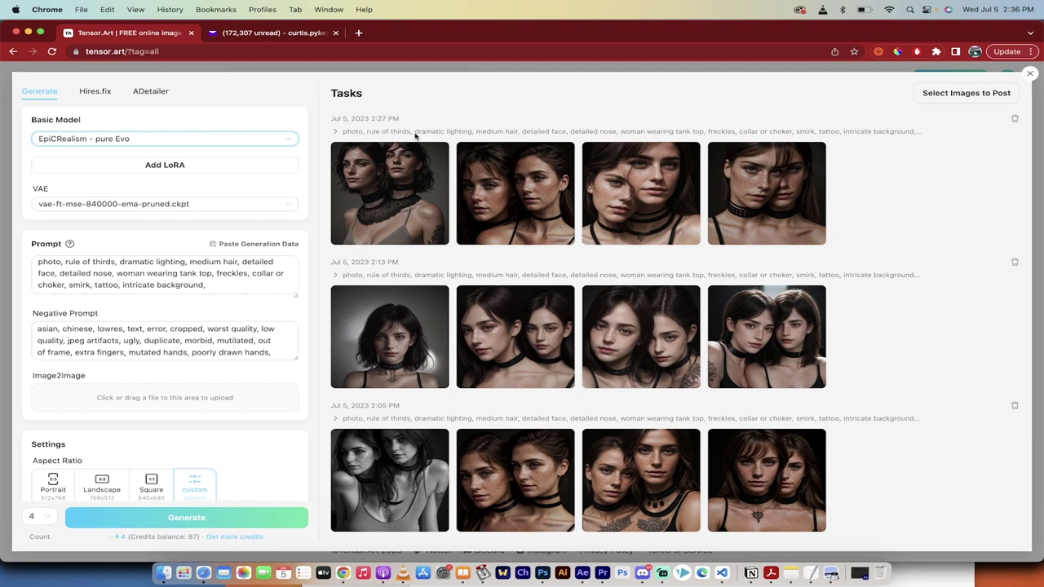
scroll(307, 282, "down", 2)
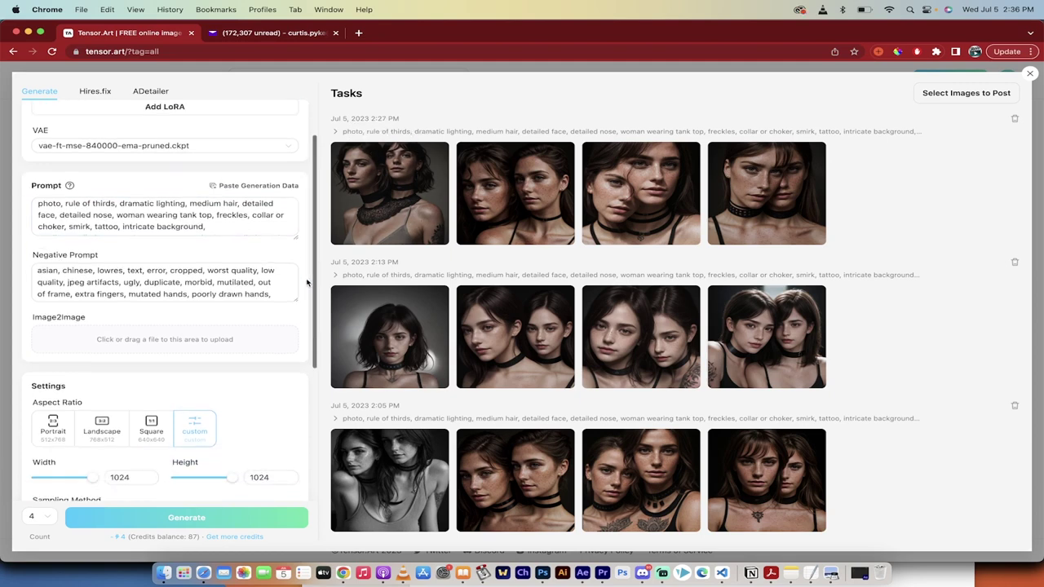
scroll(307, 282, "down", 2)
scroll(307, 282, "down", 2)
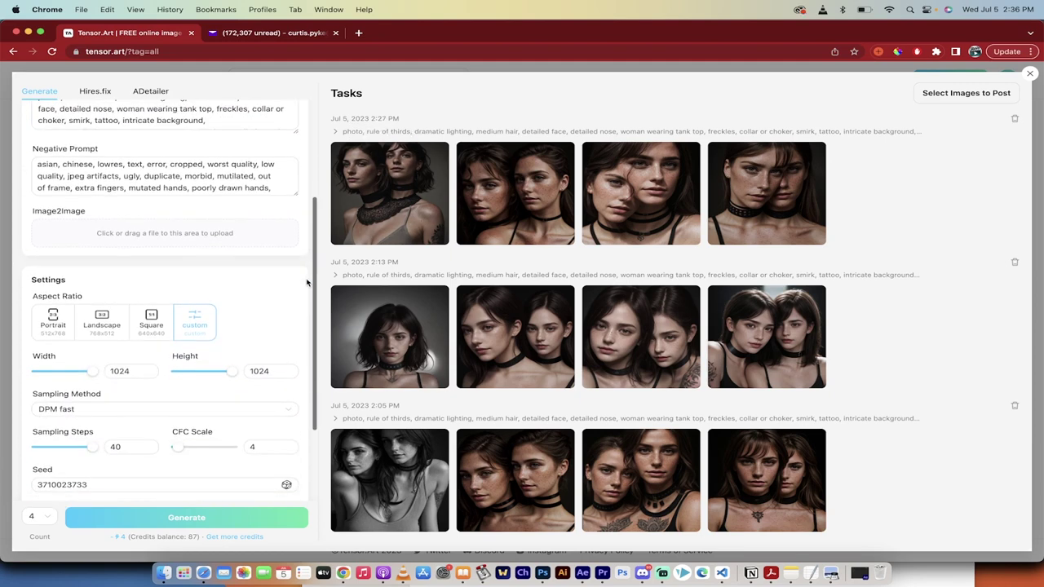
scroll(307, 283, "down", 2)
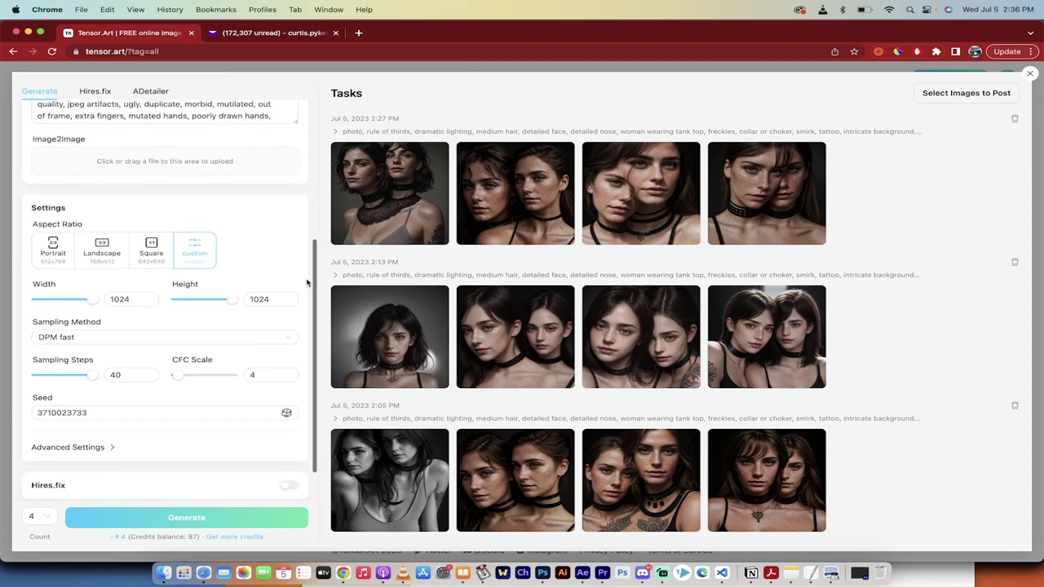
scroll(307, 283, "up", 3)
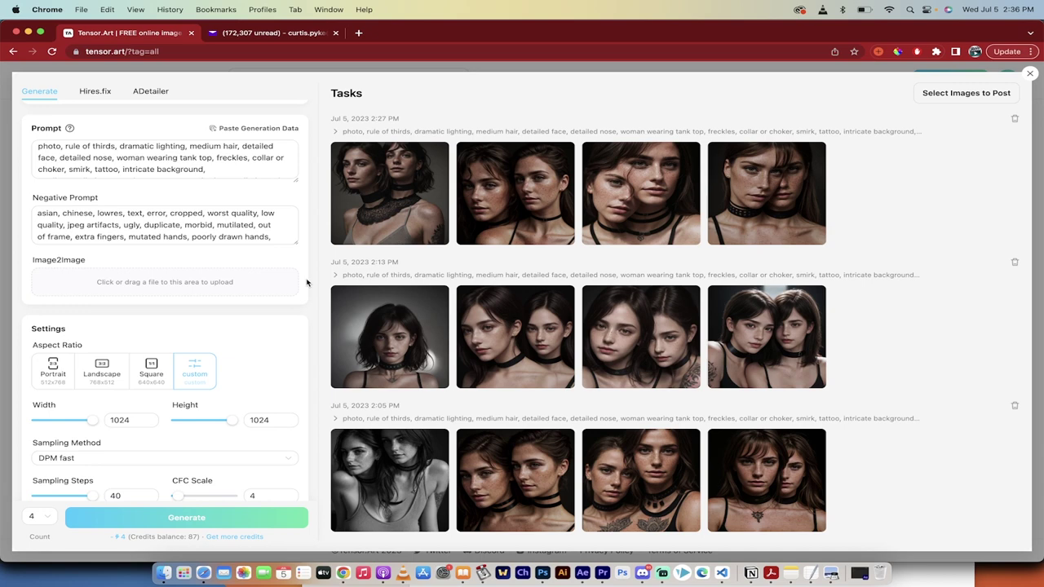
scroll(307, 282, "up", 3)
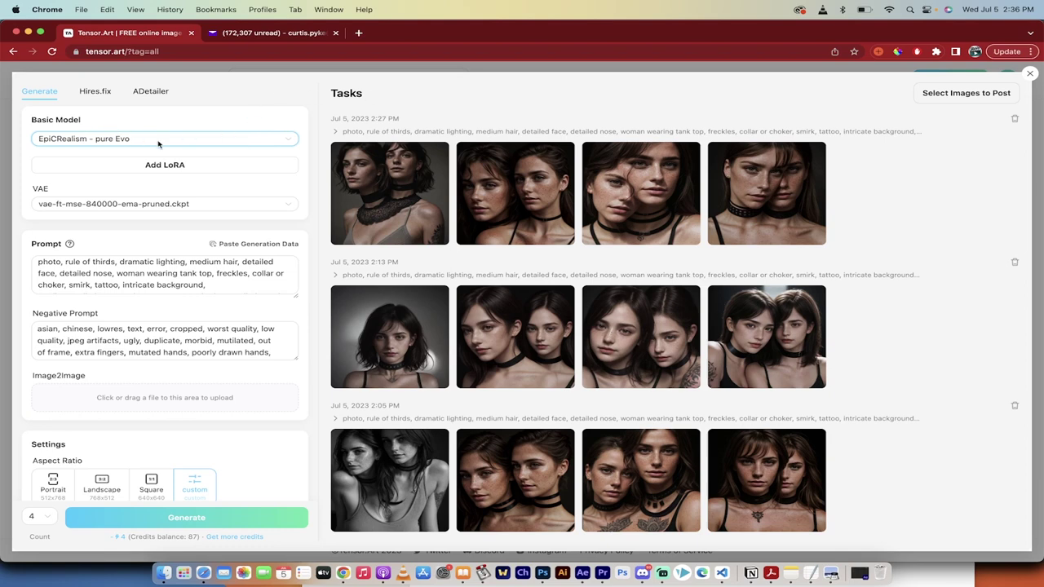
- Choose ICBINP "I Can't Believe It's Not Photography" - Final as the base model
left_click(288, 141)
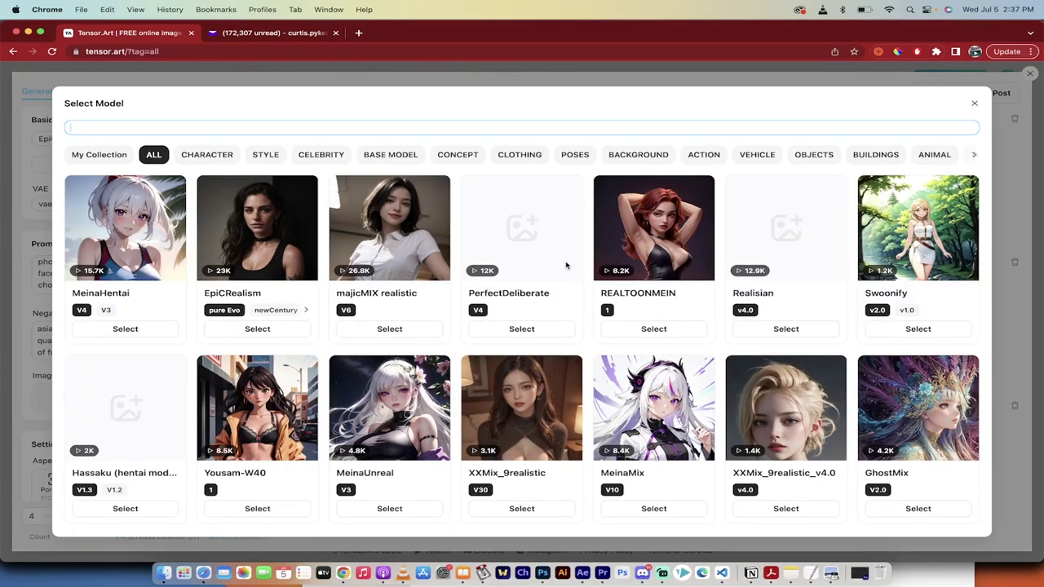
scroll(566, 265, "down", 5)
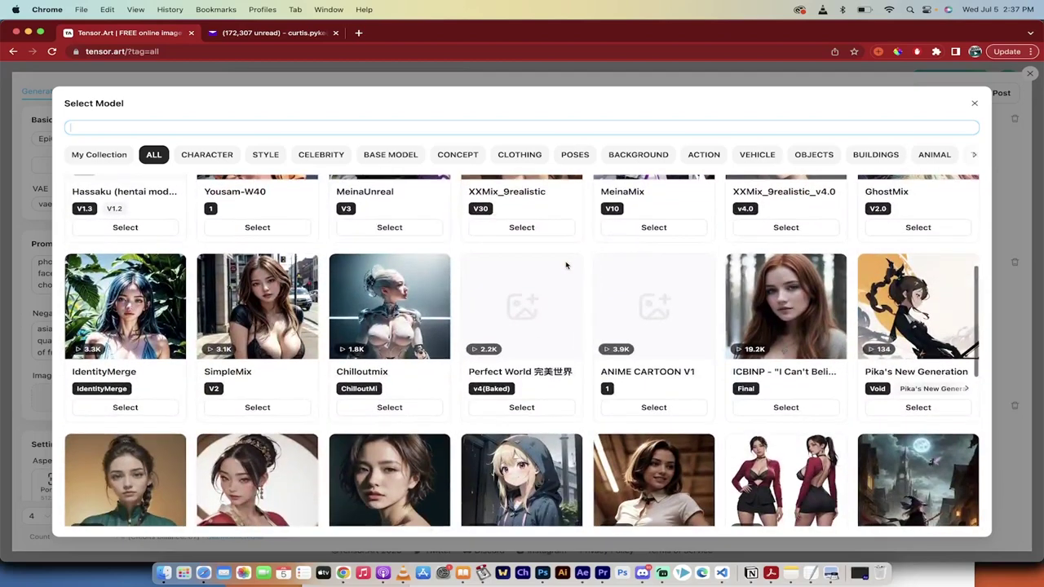
scroll(653, 273, "down", 1)
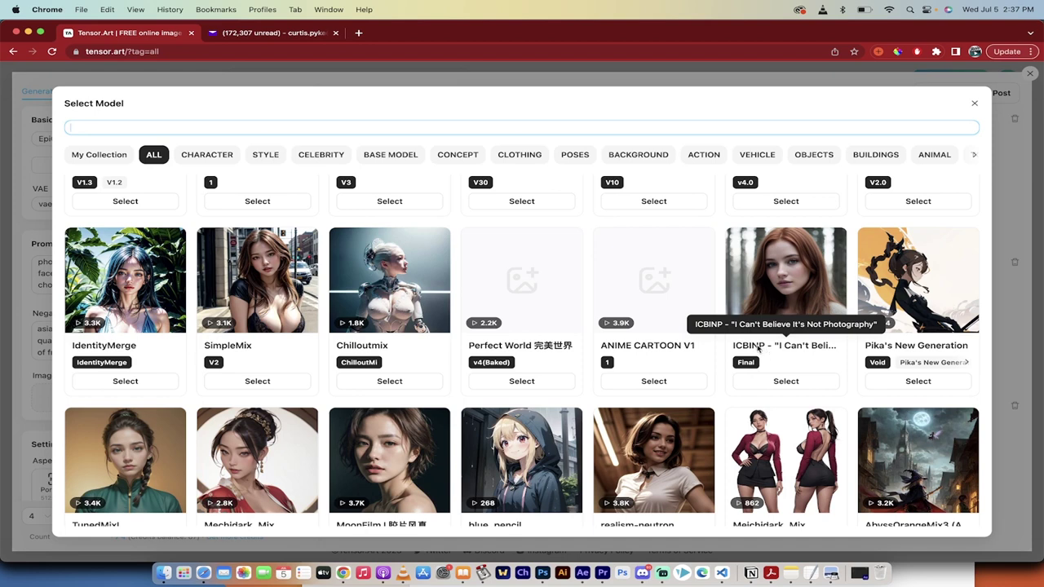
left_click(758, 385)
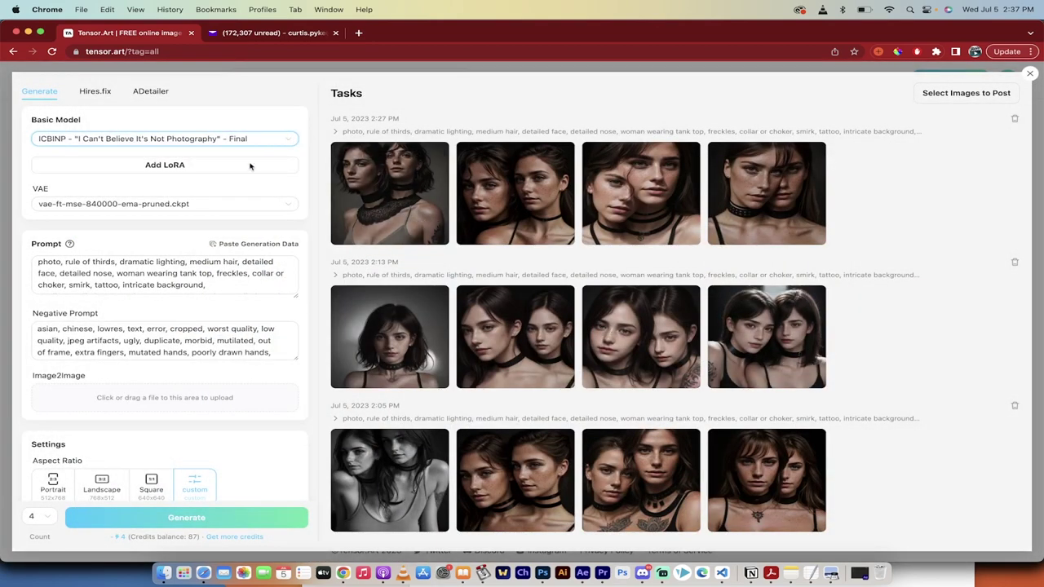
left_click(289, 204)
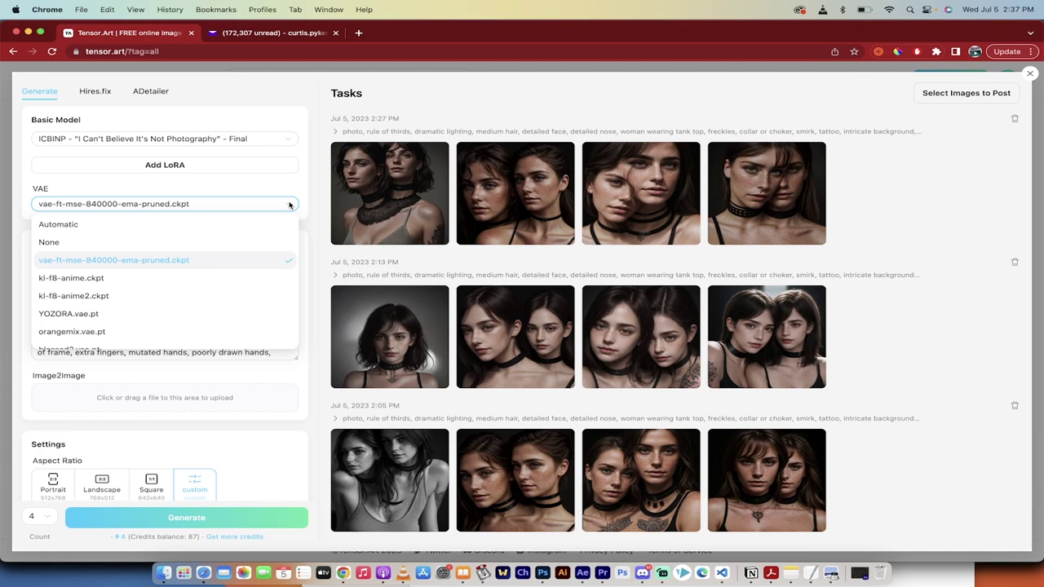
left_click(289, 205)
scroll(312, 270, "down", 3)
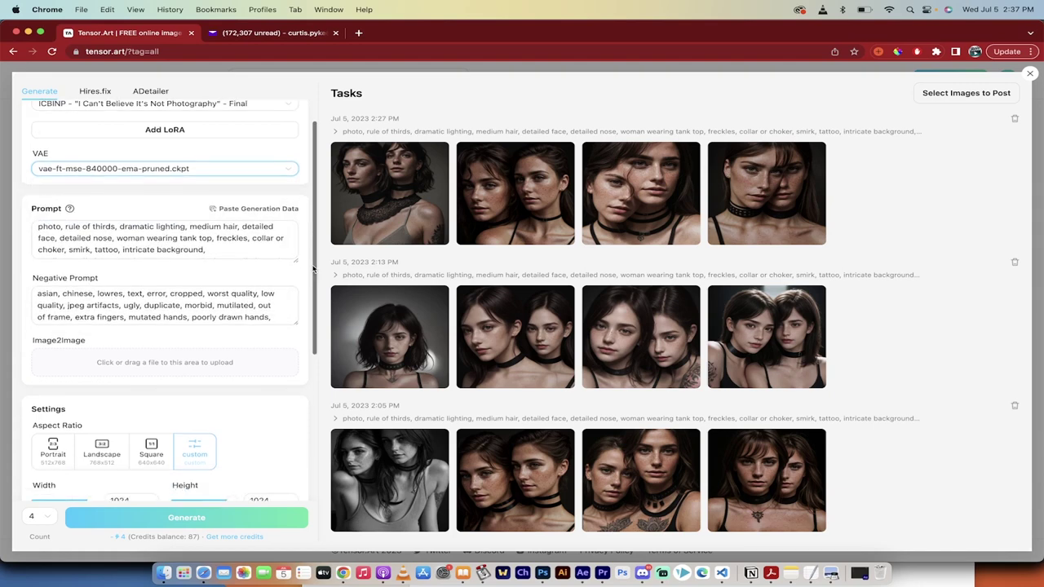
left_click(236, 219)
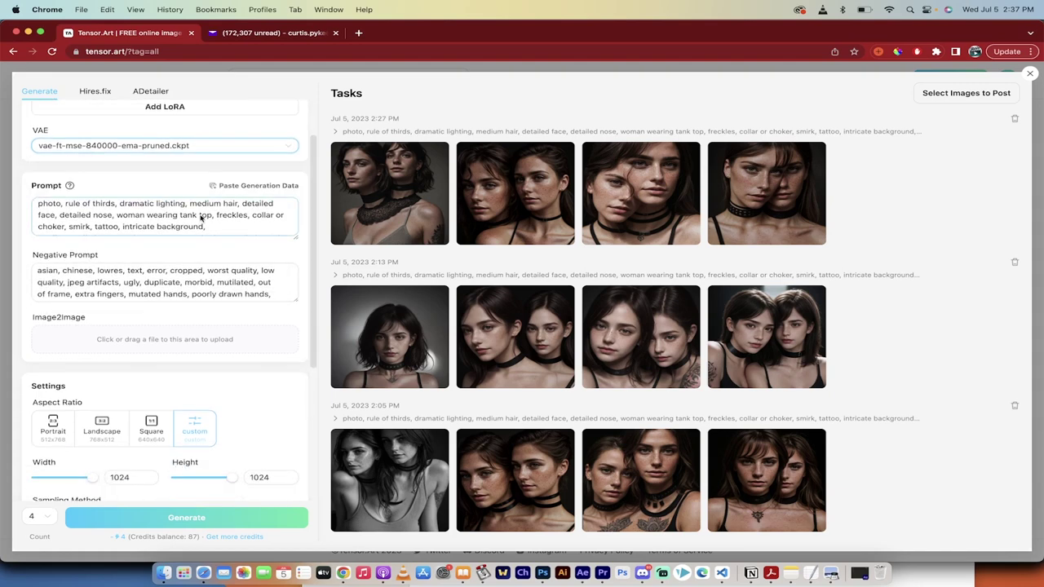
scroll(209, 225, "up", 1)
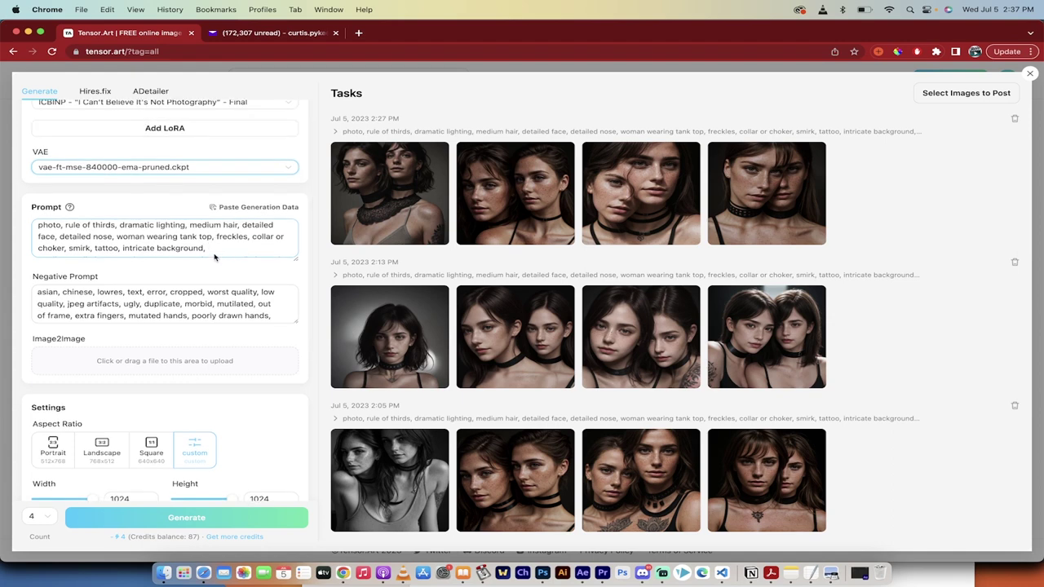
- Overwrite the prompt with 'bulldog reading a book' and delete the leftover realism tags
left_click_drag(209, 254, 36, 228)
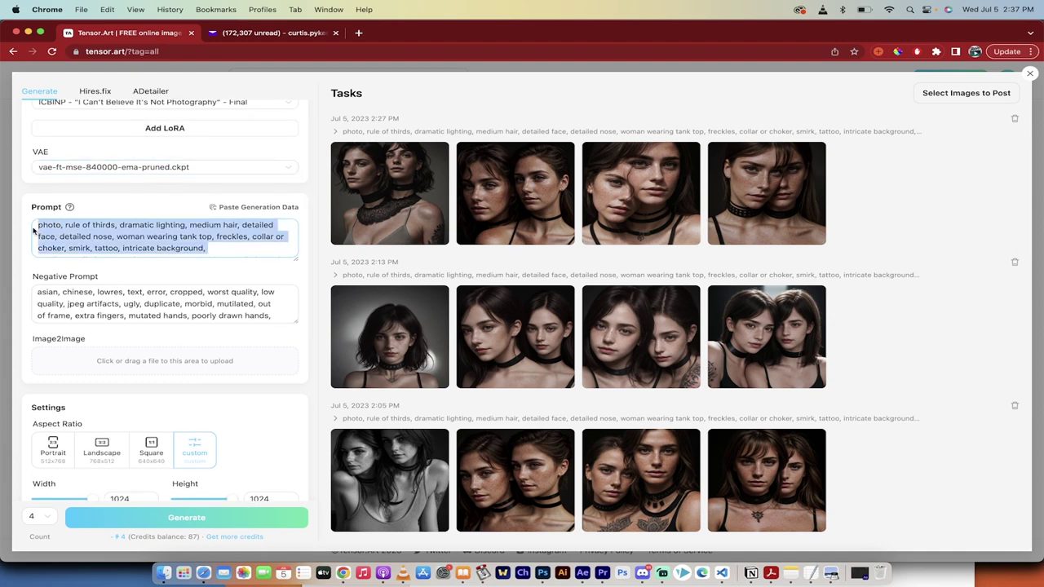
type("bu")
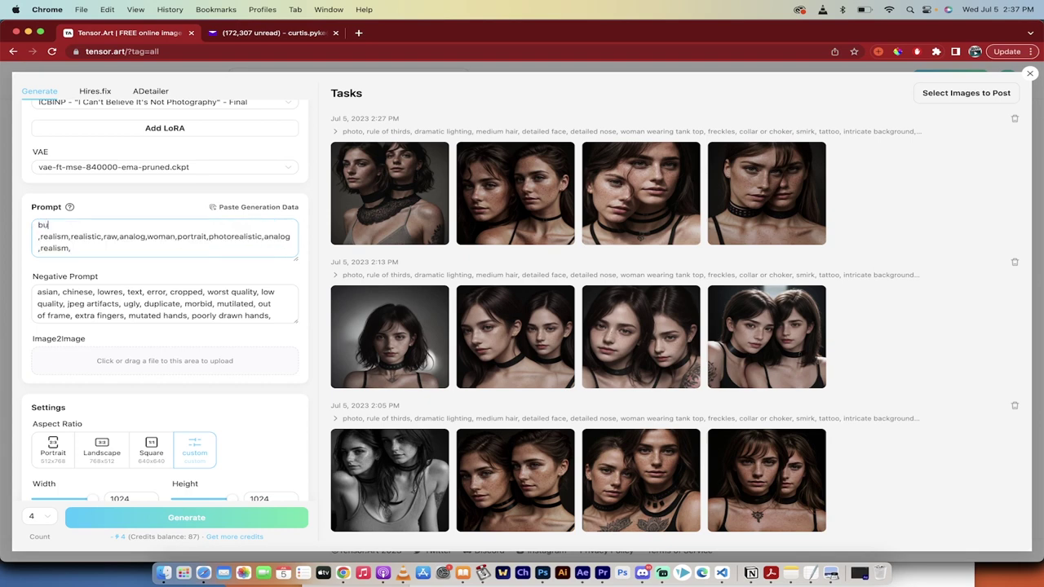
type("lldog reading a book")
left_click_drag(72, 248, 35, 239)
key("BackSpace")
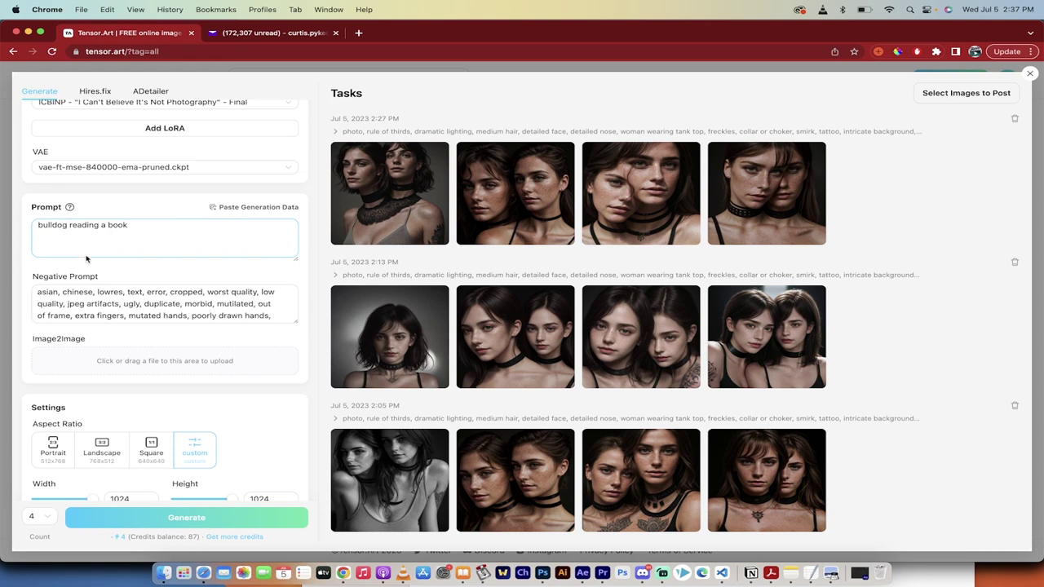
scroll(85, 297, "down", 2)
scroll(85, 297, "up", 1)
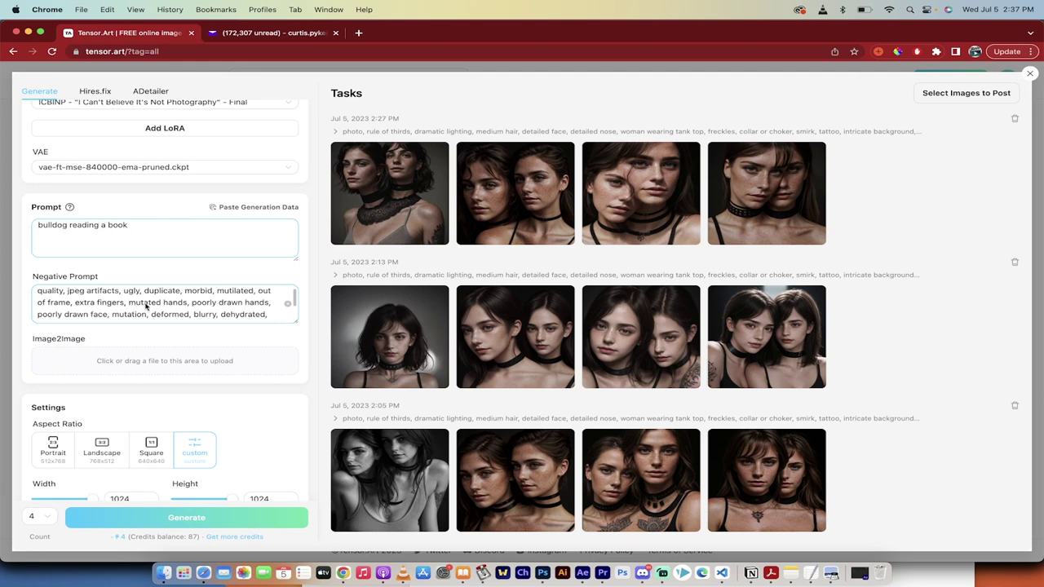
scroll(195, 304, "down", 1)
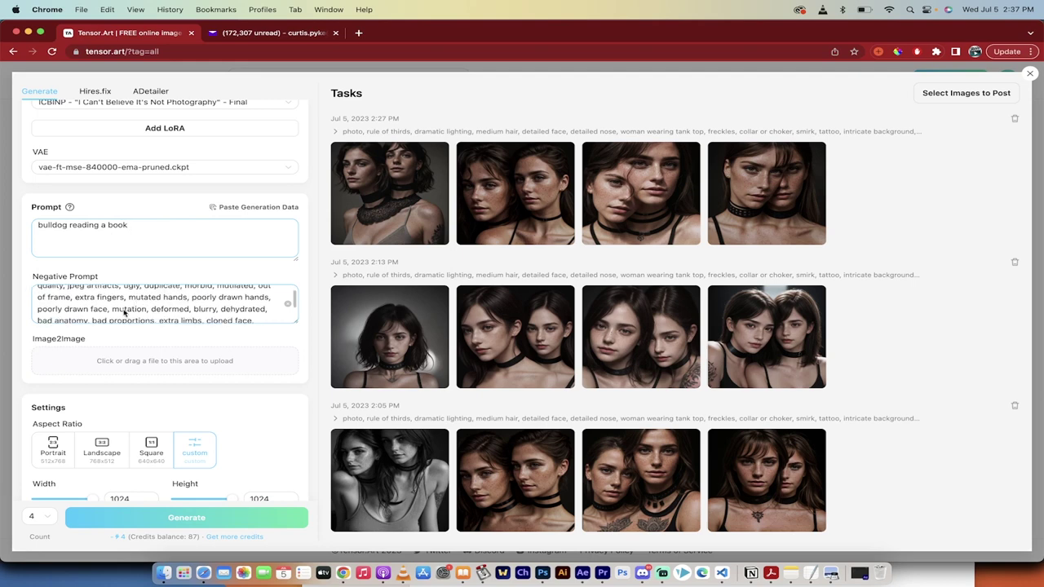
scroll(127, 314, "down", 3)
scroll(131, 314, "down", 2)
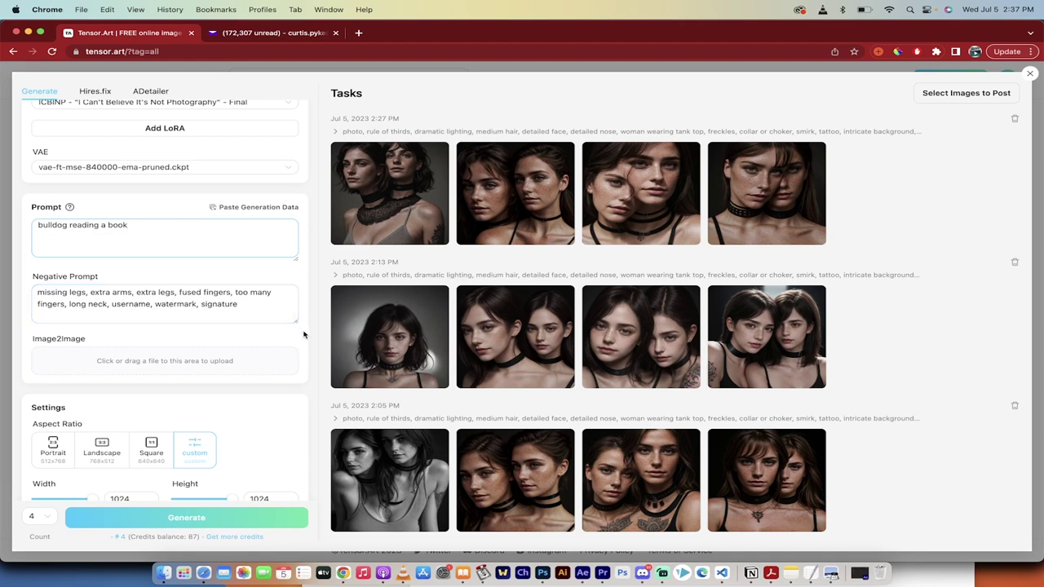
scroll(303, 326, "down", 4)
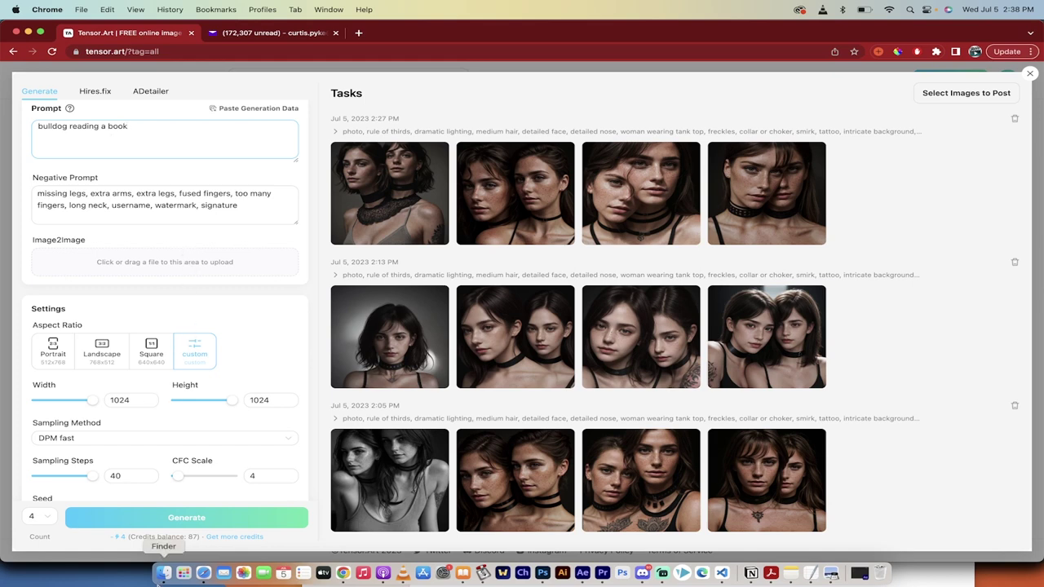
left_click(164, 574)
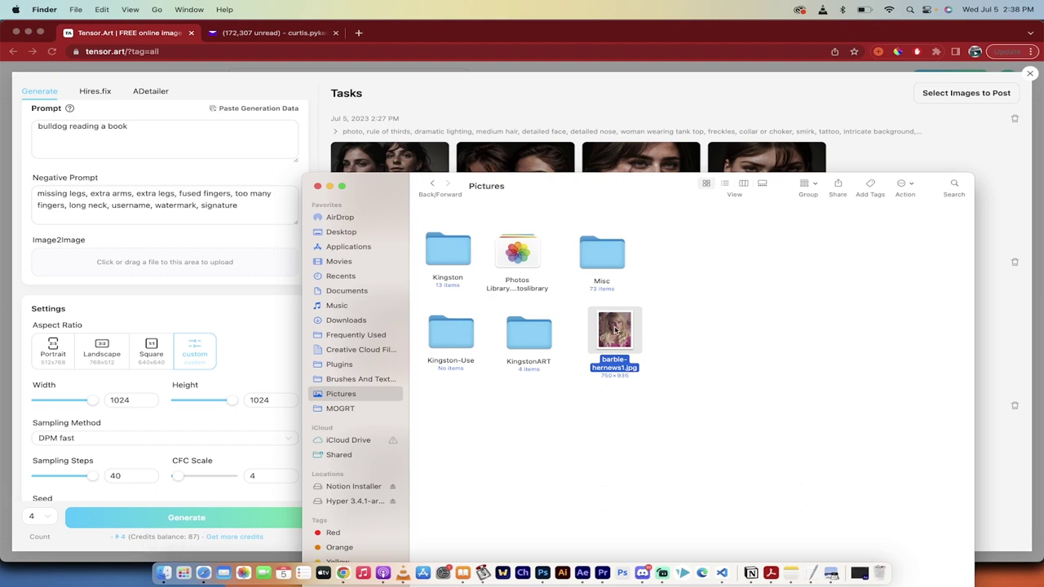
mouse_move(615, 333)
left_mouse_down()
mouse_move(264, 237)
mouse_move(217, 256)
mouse_move(625, 341)
mouse_move(616, 333)
left_mouse_up()
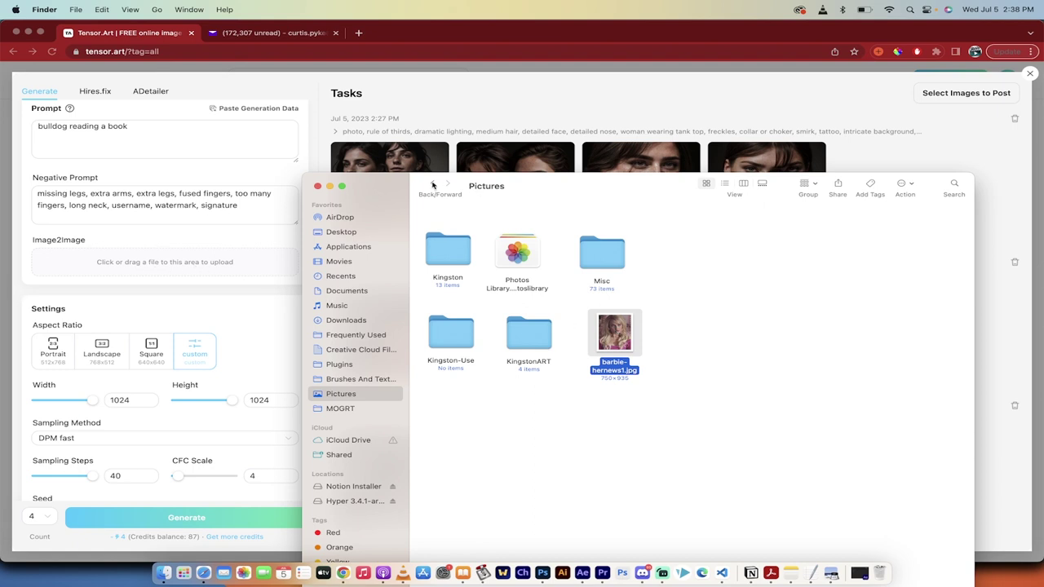
left_click(317, 186)
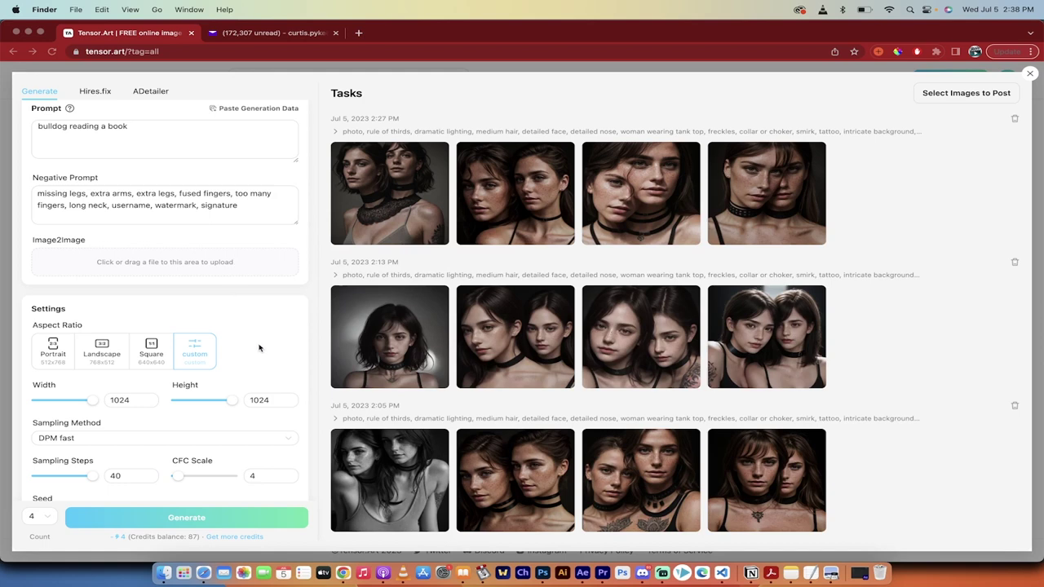
scroll(266, 346, "down", 3)
scroll(265, 346, "down", 2)
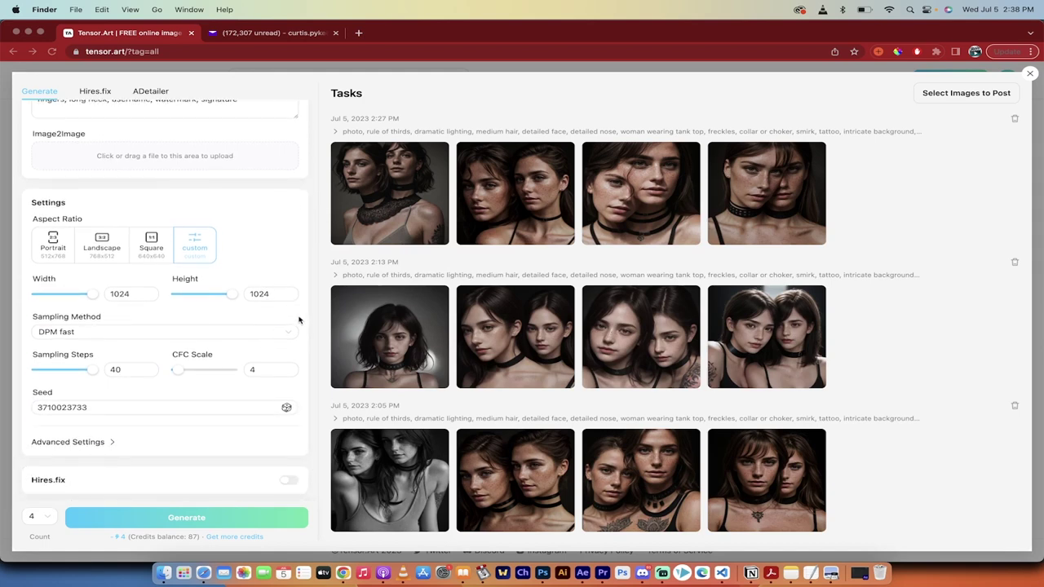
scroll(282, 256, "down", 2)
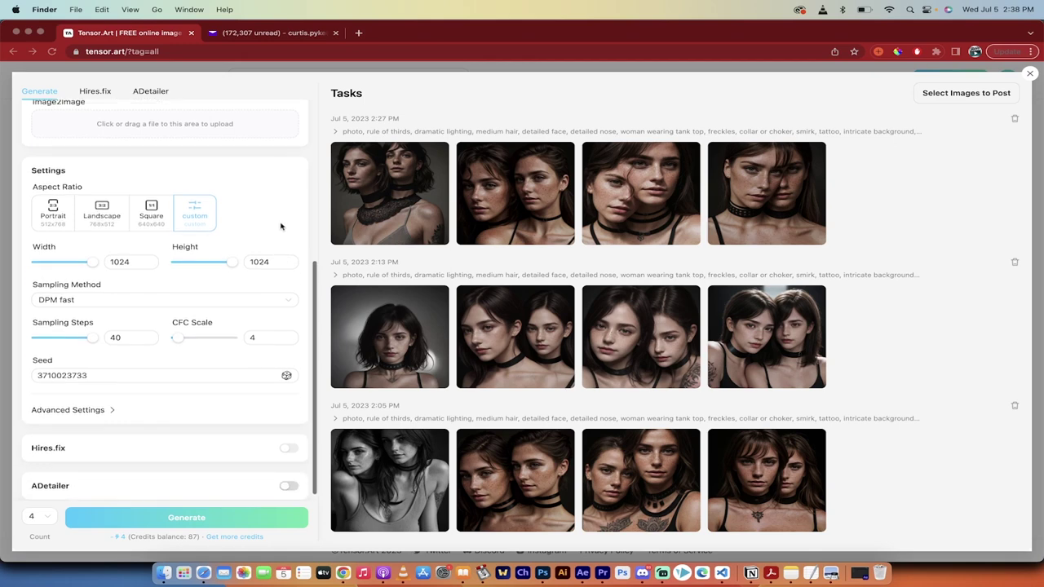
left_click(111, 219)
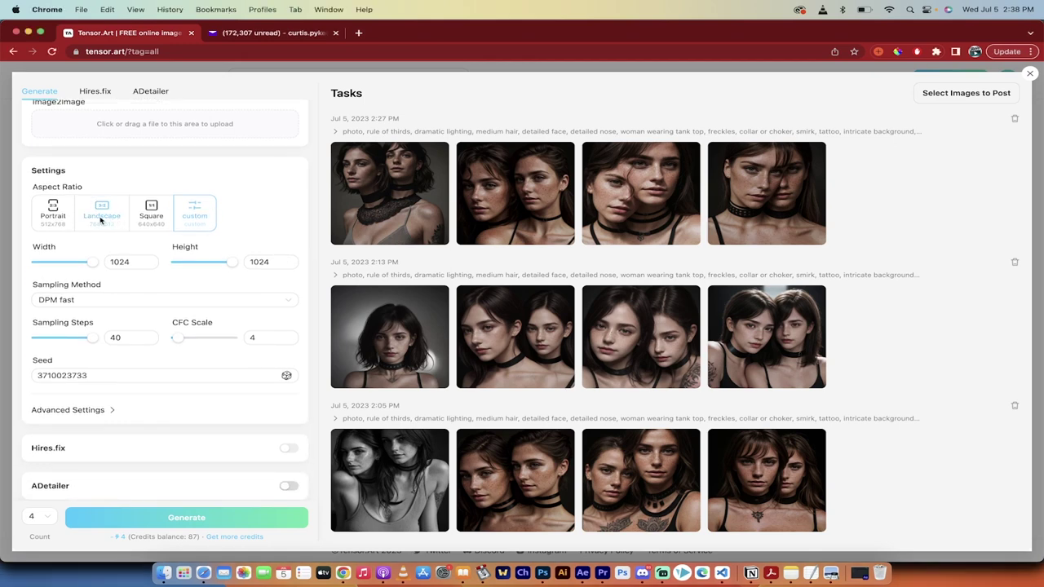
left_click(110, 219)
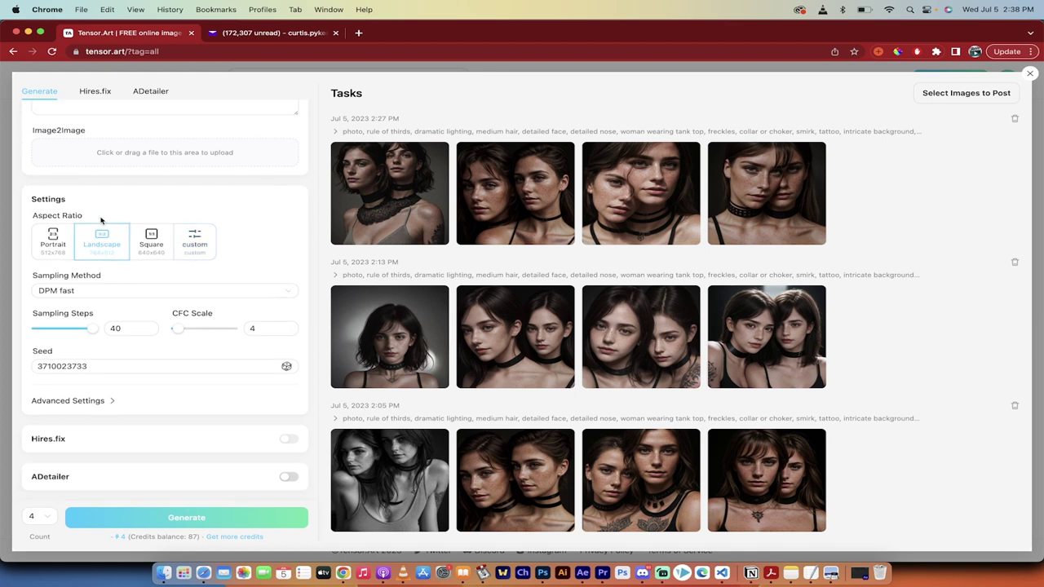
left_click(194, 242)
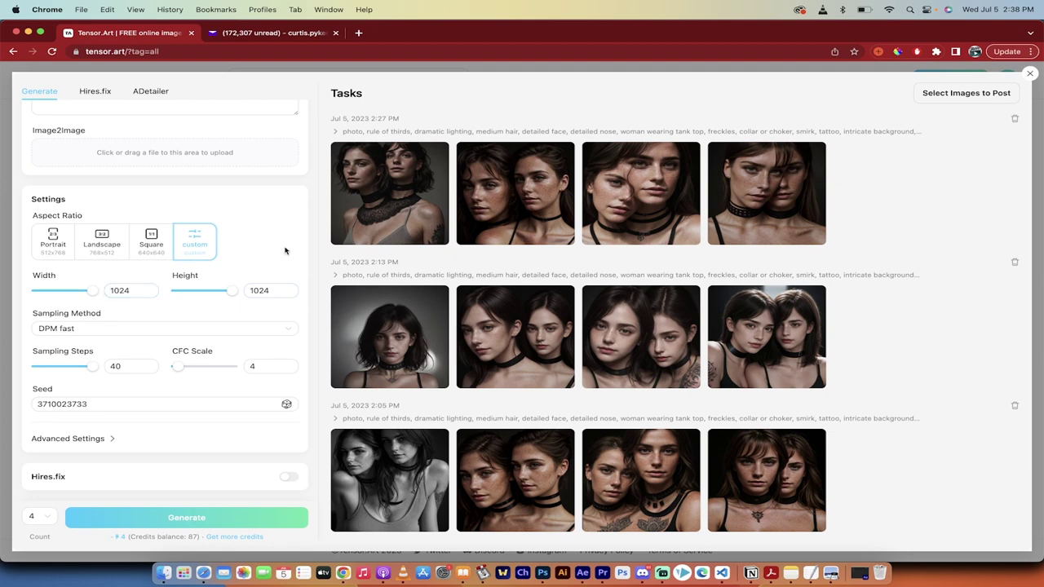
scroll(285, 251, "down", 1)
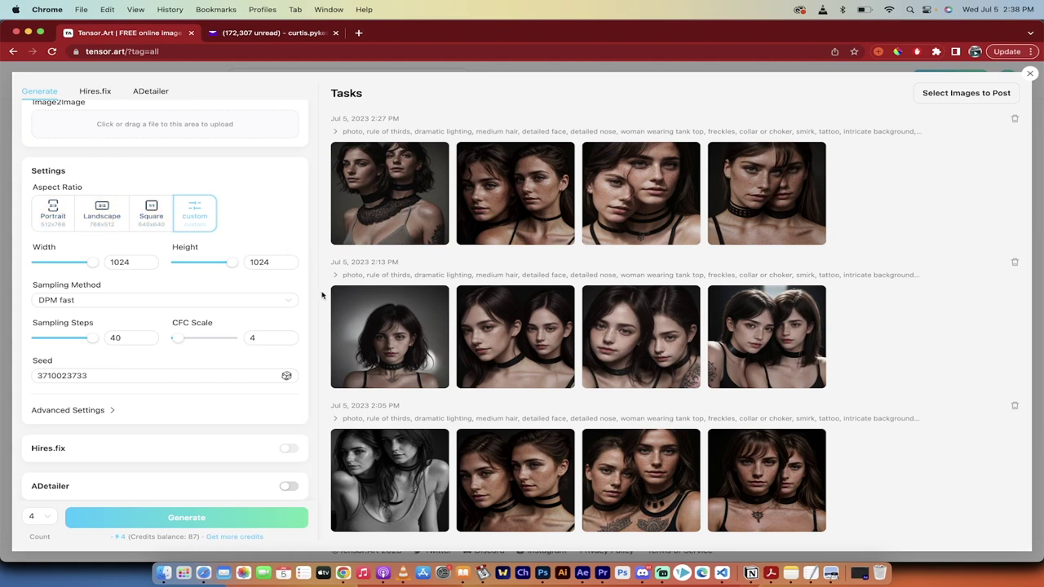
scroll(303, 306, "down", 1)
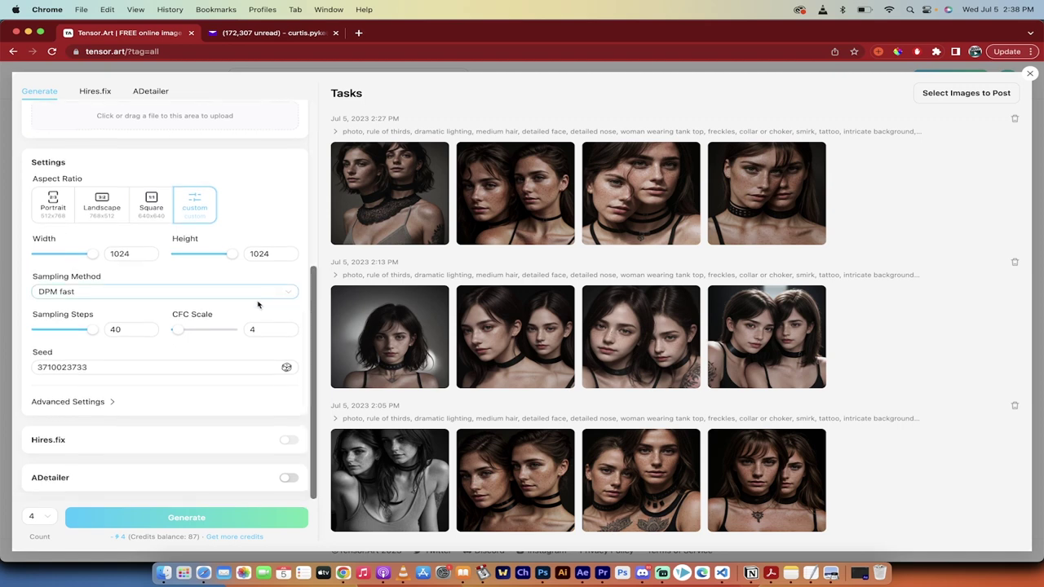
mouse_move(93, 334)
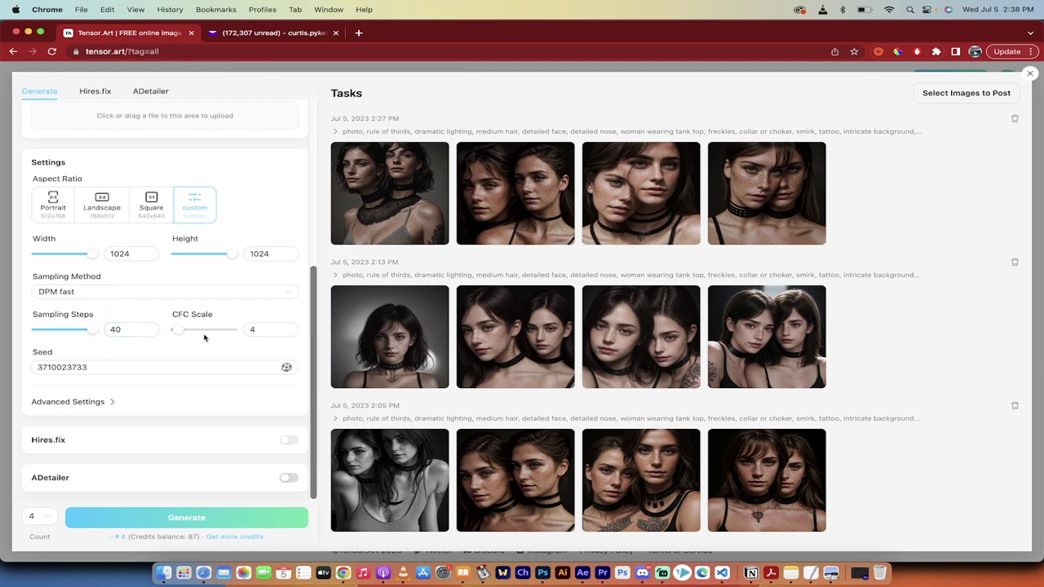
scroll(301, 311, "down", 1)
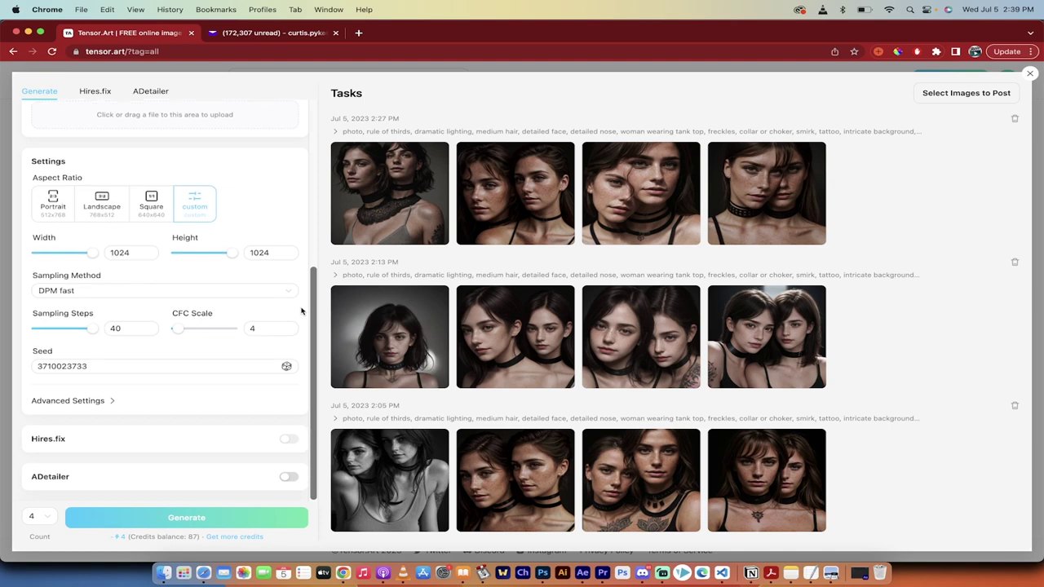
- Expand Advanced Settings and set the image count to 1, then back to 4
left_click(94, 400)
scroll(221, 384, "down", 2)
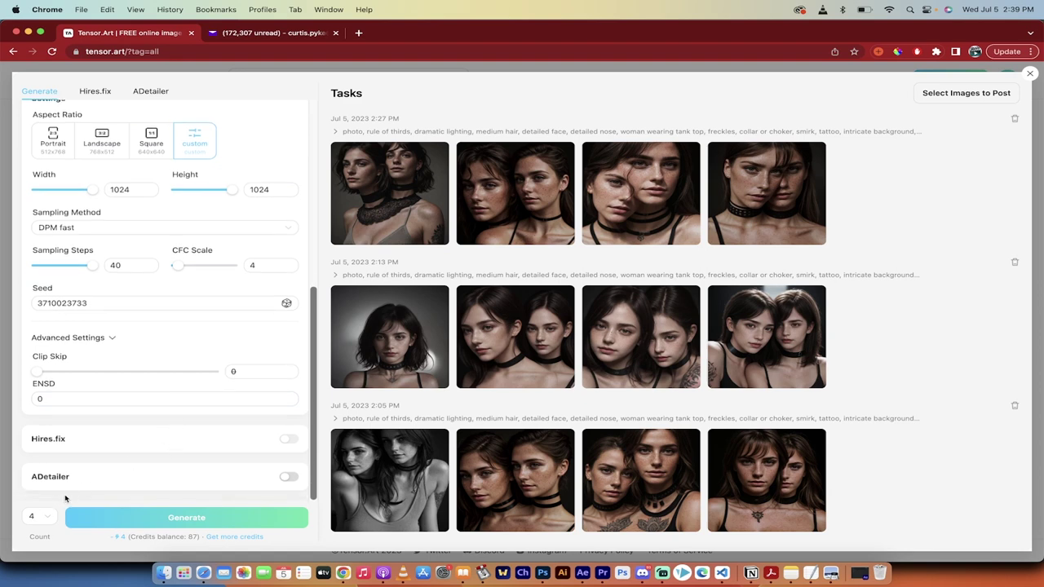
left_click(49, 519)
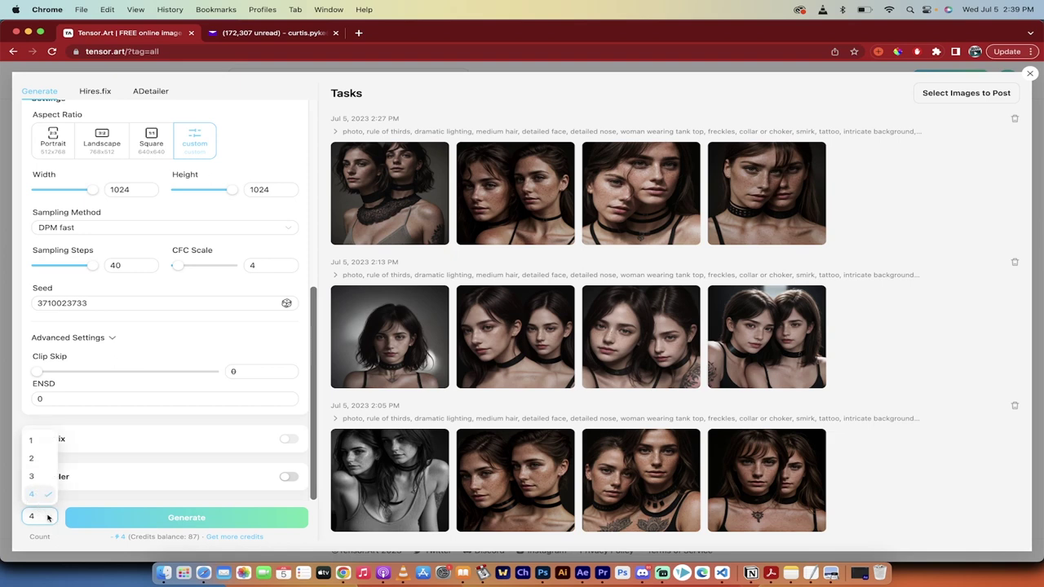
left_click(47, 517)
left_click(47, 517)
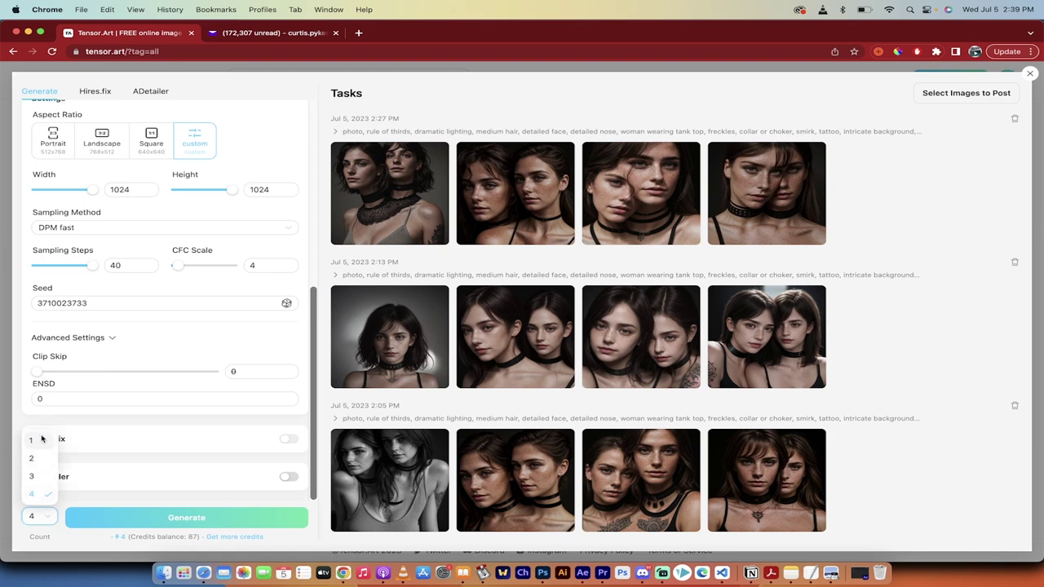
left_click(40, 441)
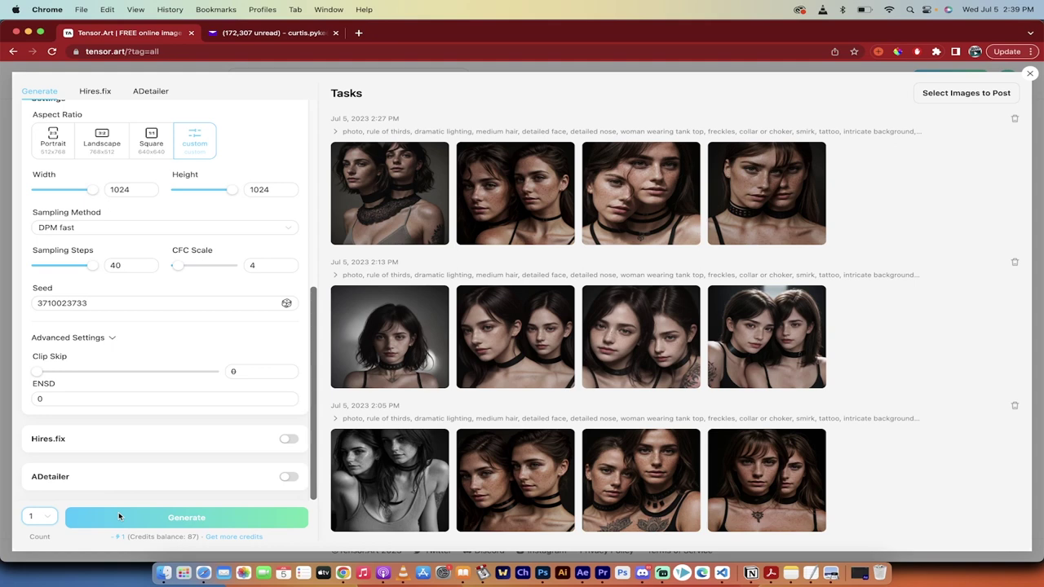
left_click(48, 519)
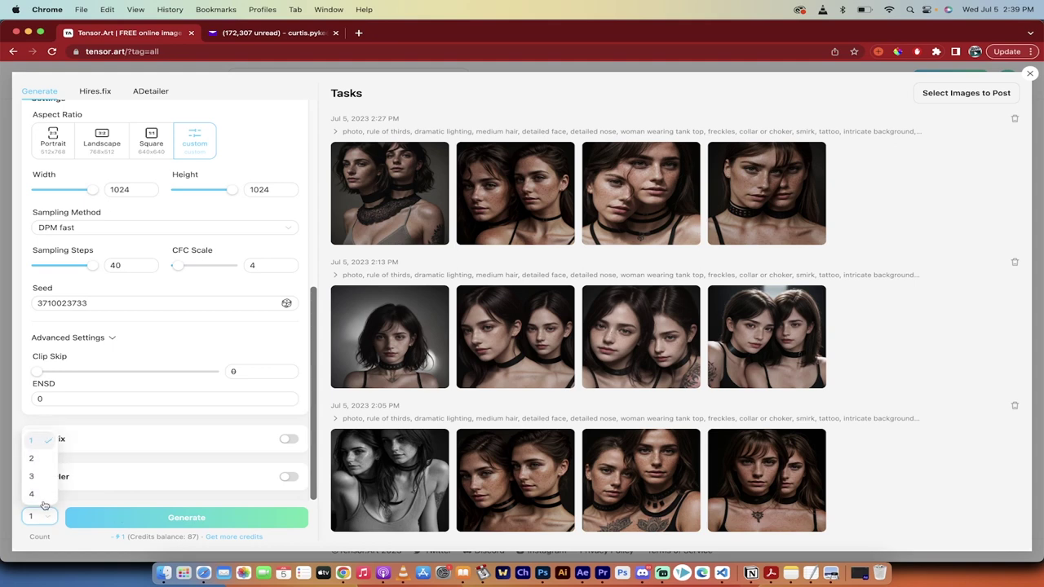
left_click(39, 495)
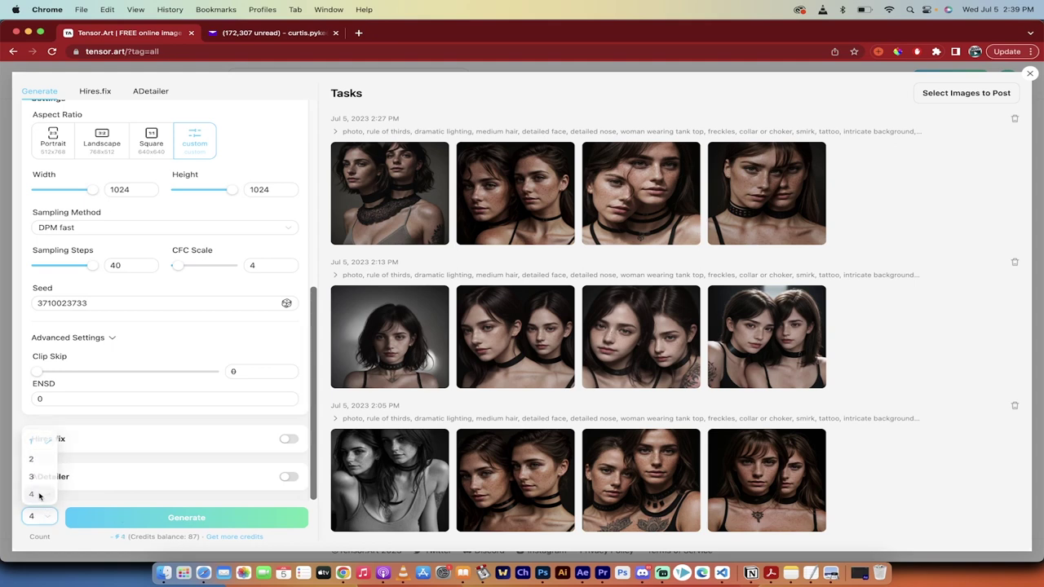
- Generate four images from the 'bulldog reading a book' prompt and wait for the results
left_click(167, 517)
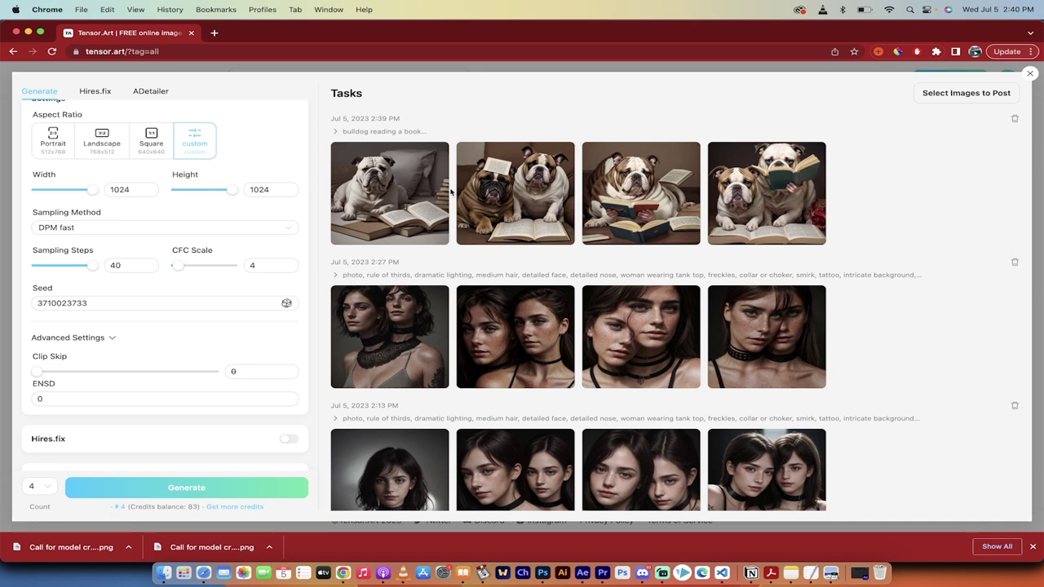
mouse_move(419, 203)
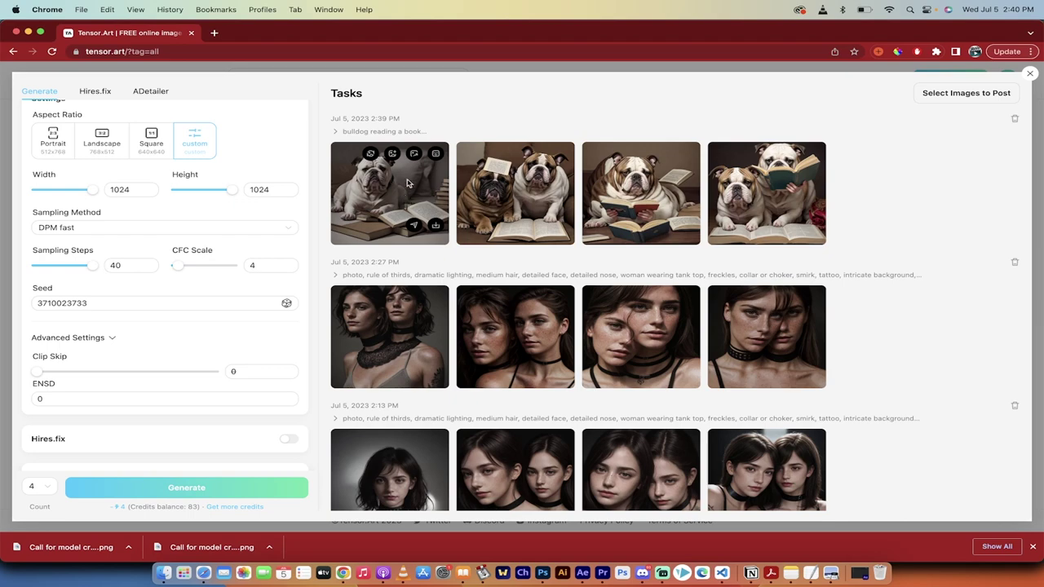
- View the first bulldog-reading image enlarged, then download it as a PNG
left_click(408, 184)
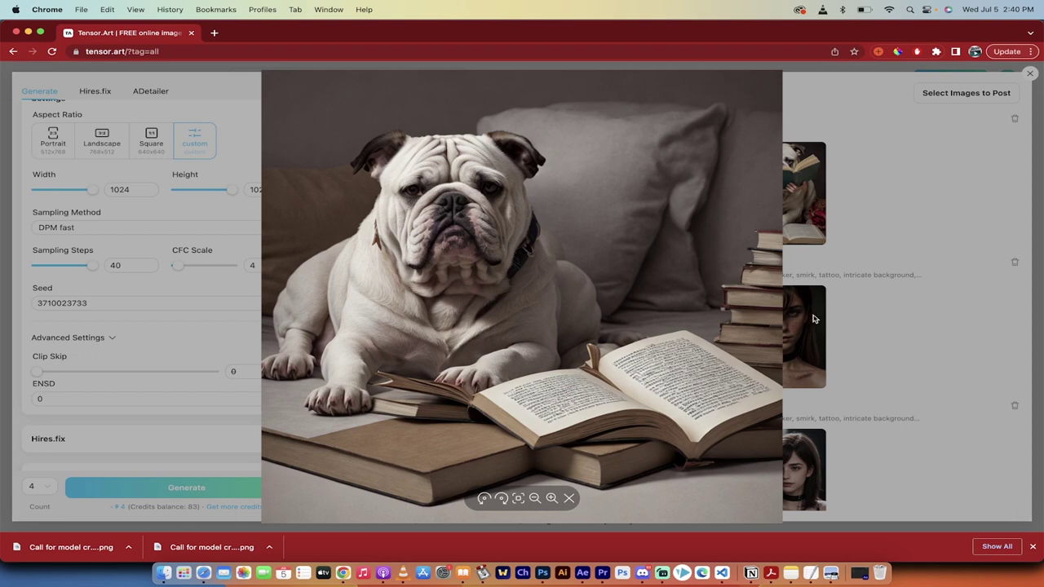
left_click(885, 319)
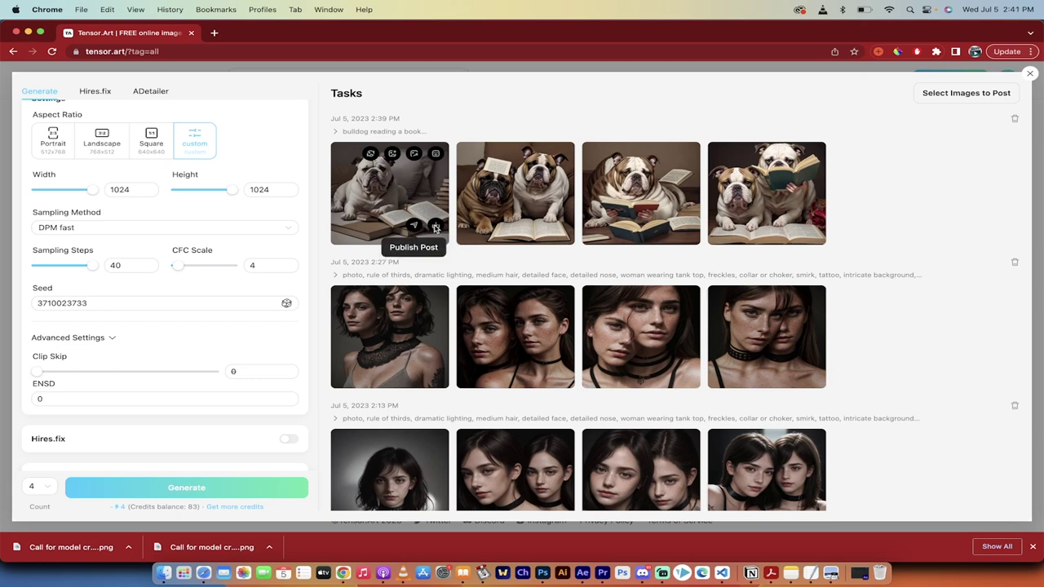
left_click(436, 228)
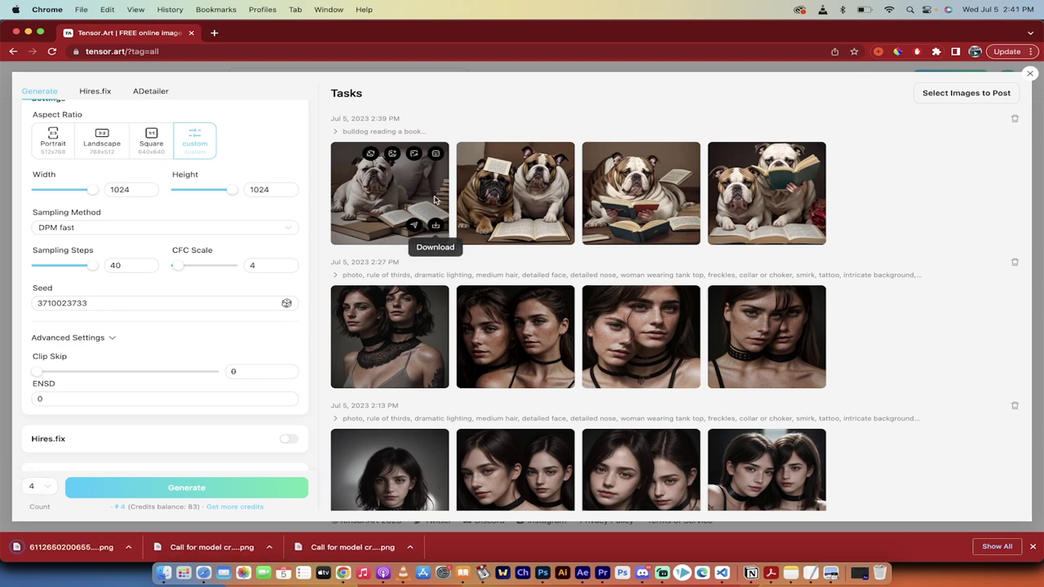
left_click(648, 186)
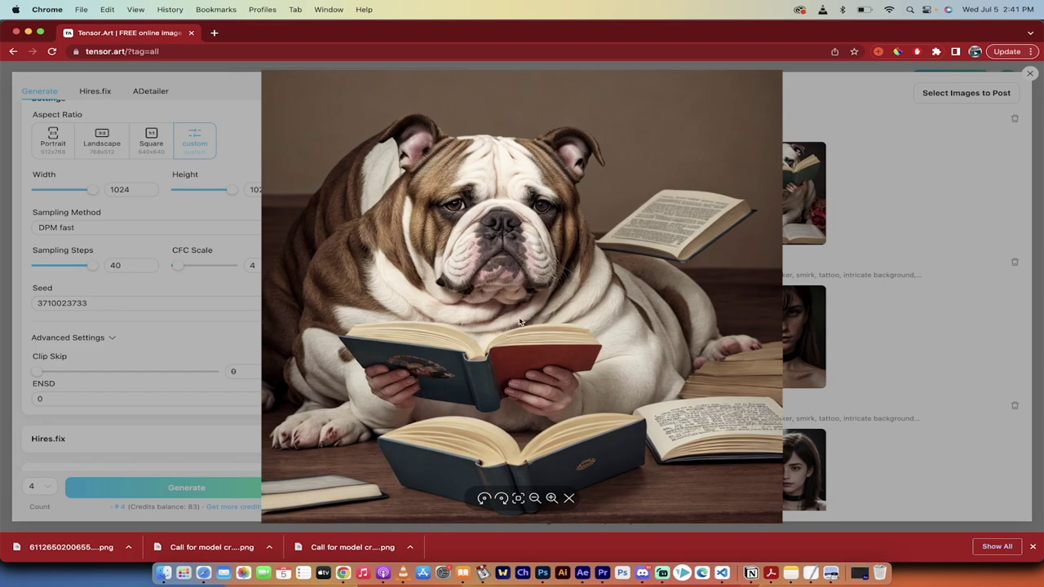
left_click(901, 177)
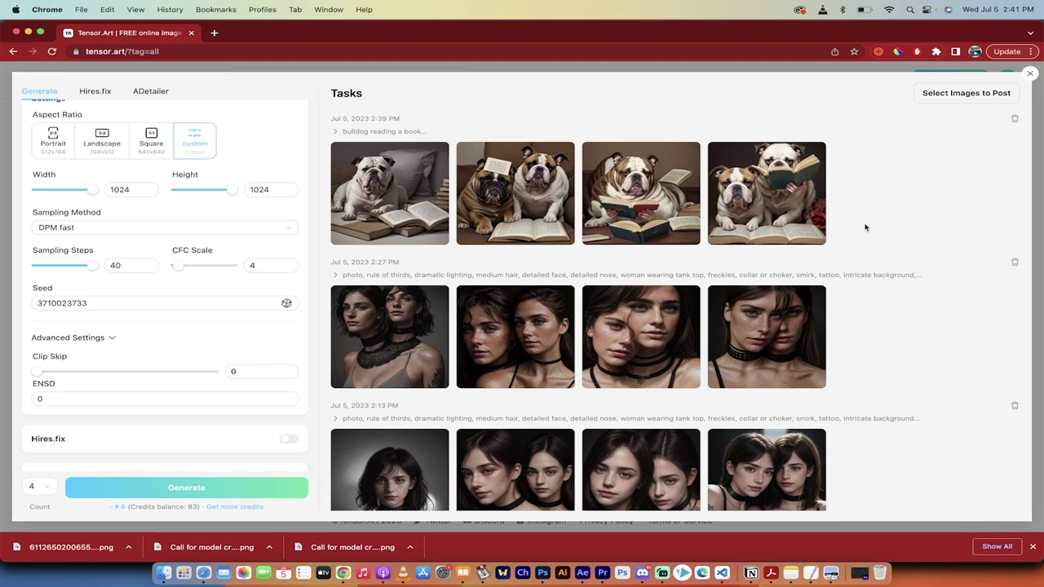
scroll(865, 228, "down", 2)
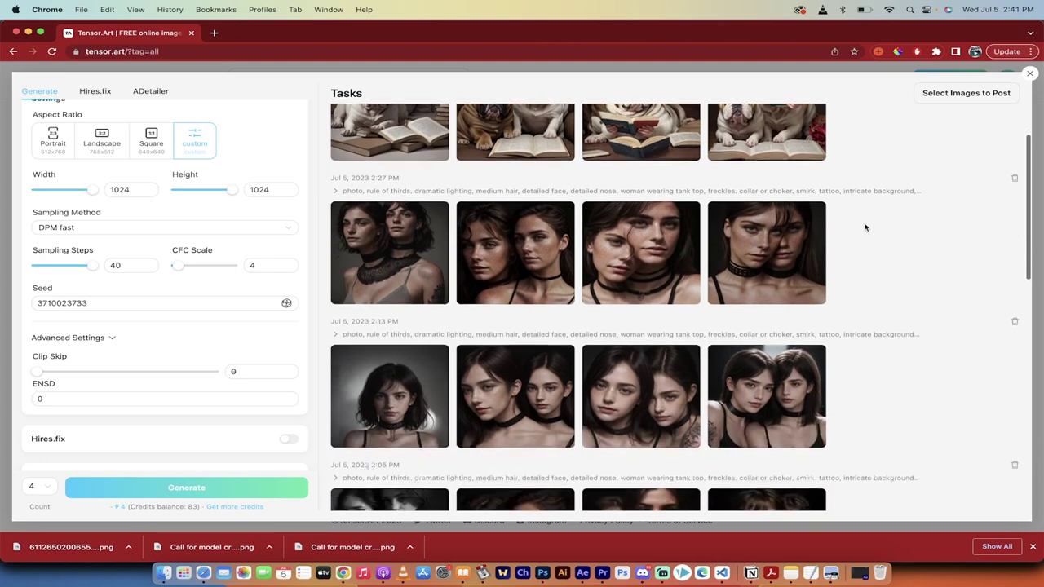
scroll(866, 227, "up", 2)
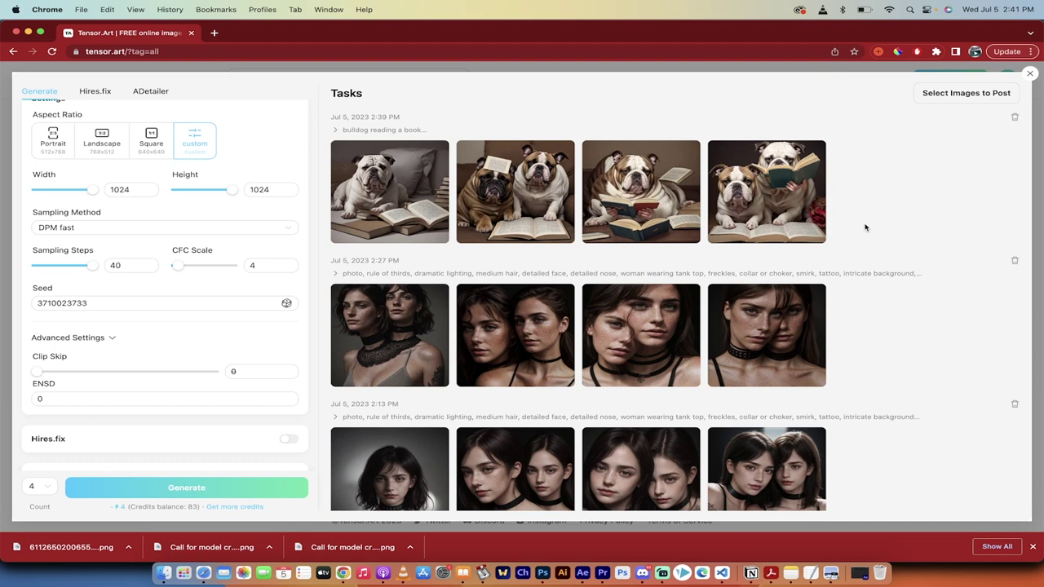
left_click(771, 574)
key("super+Tab")
- Open 'Call for model creators (2).png' from the download shelf in Preview and scroll through it
left_click(208, 545)
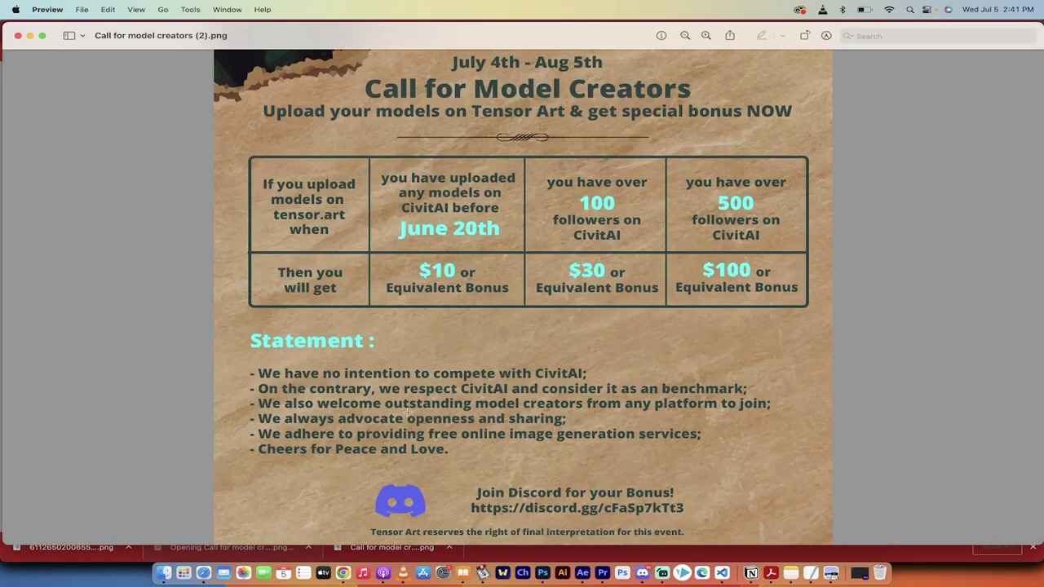
scroll(511, 379, "down", 2)
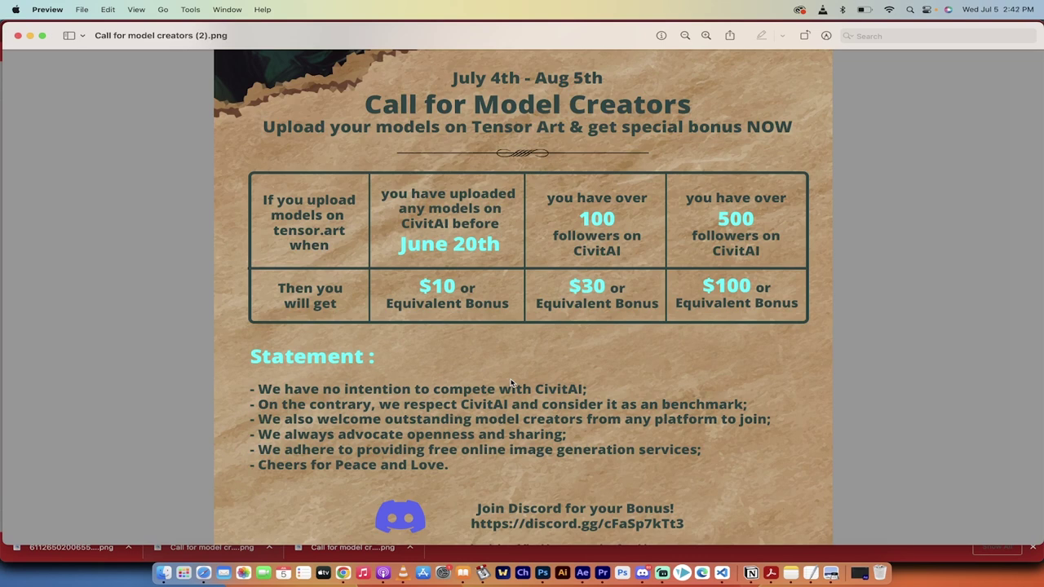
scroll(510, 383, "down", 1)
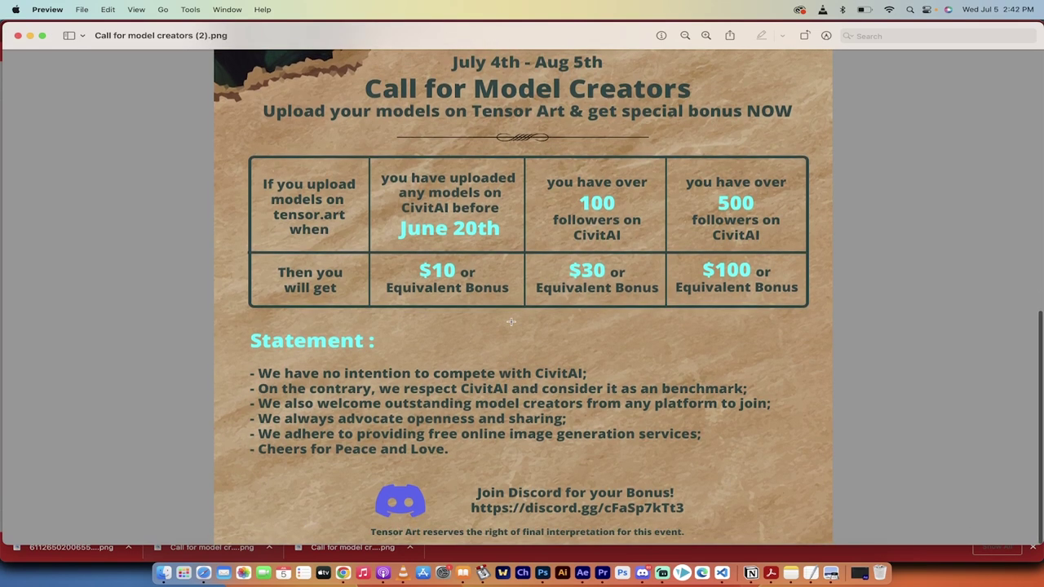